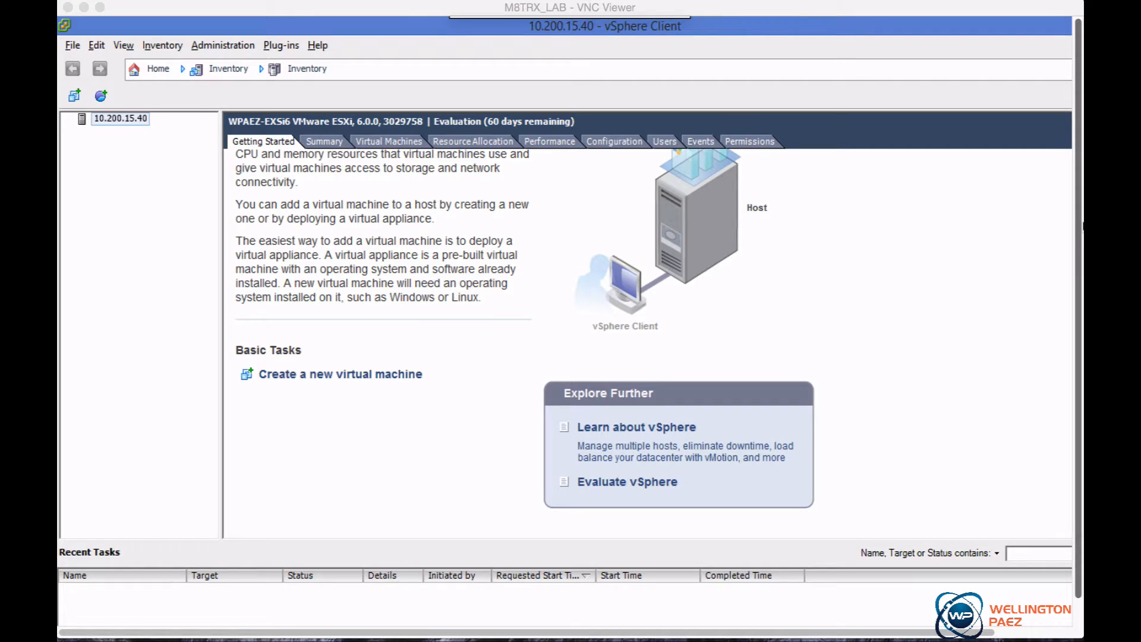
Start deploying an OVF template from the E:\MyDocs\ABE_9_1_200_91_OVF10.ova file
click(73, 46)
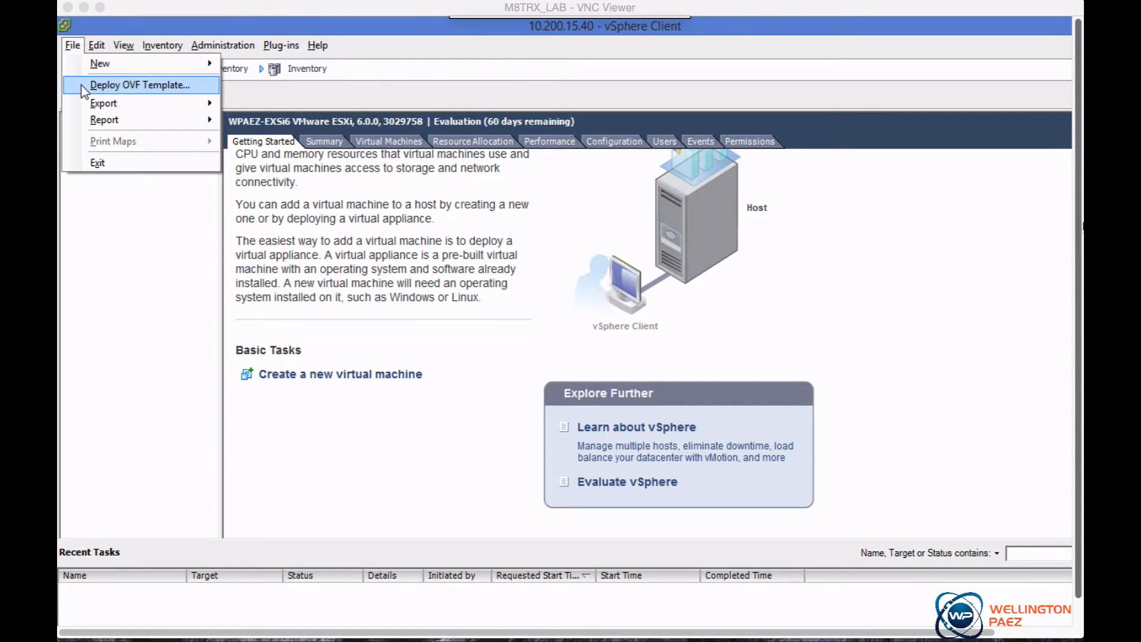
click(80, 86)
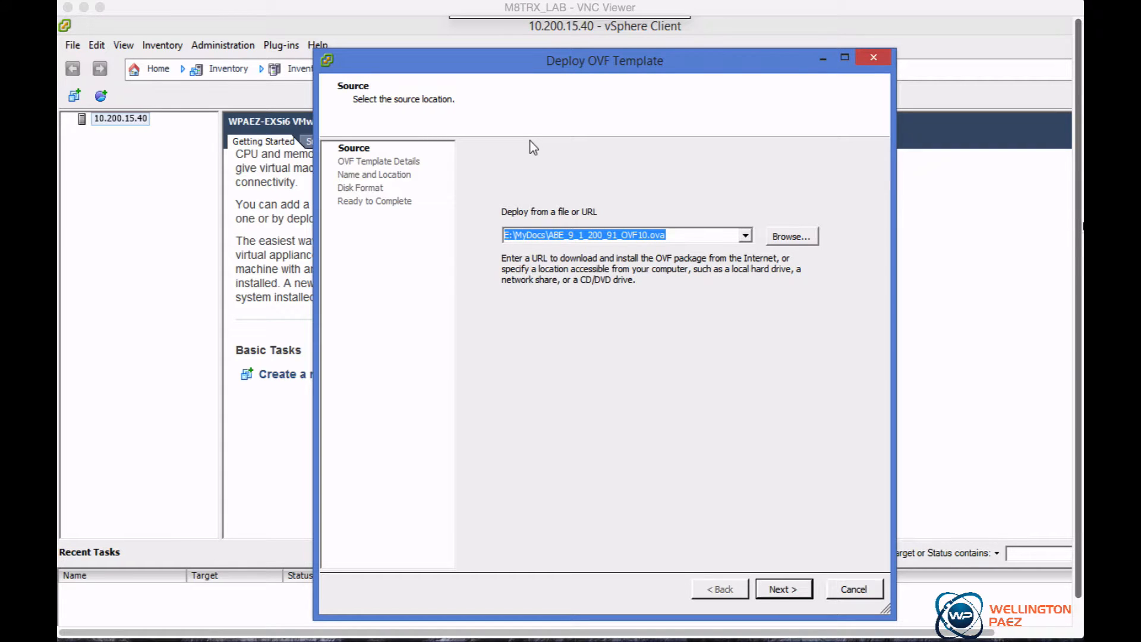
click(782, 585)
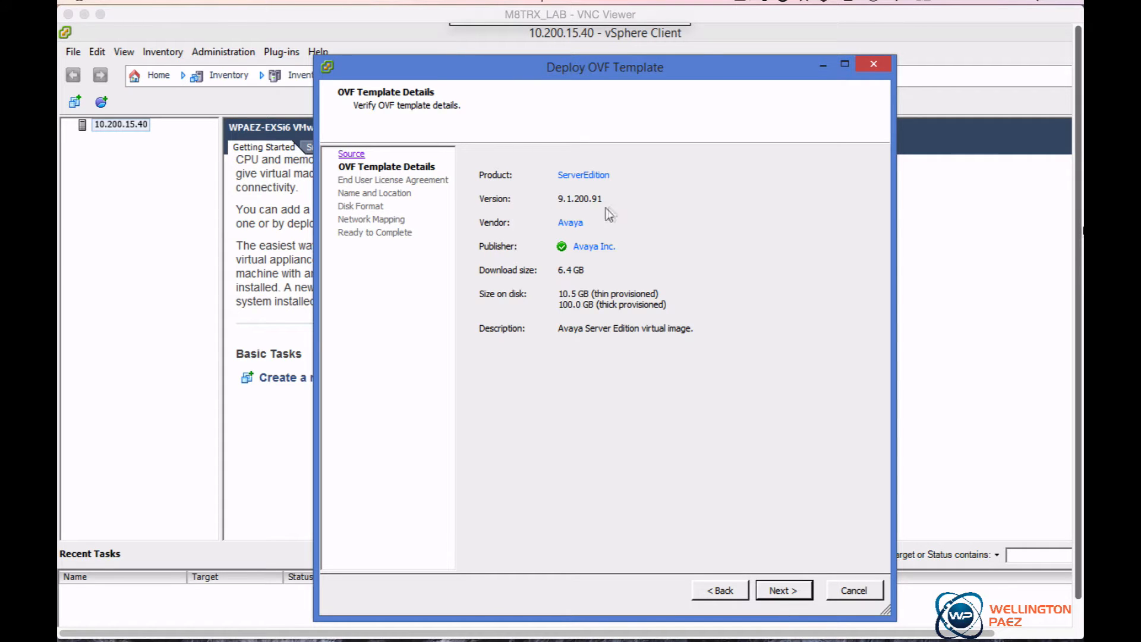
Continue past the template details and accept the end user license agreement
click(789, 591)
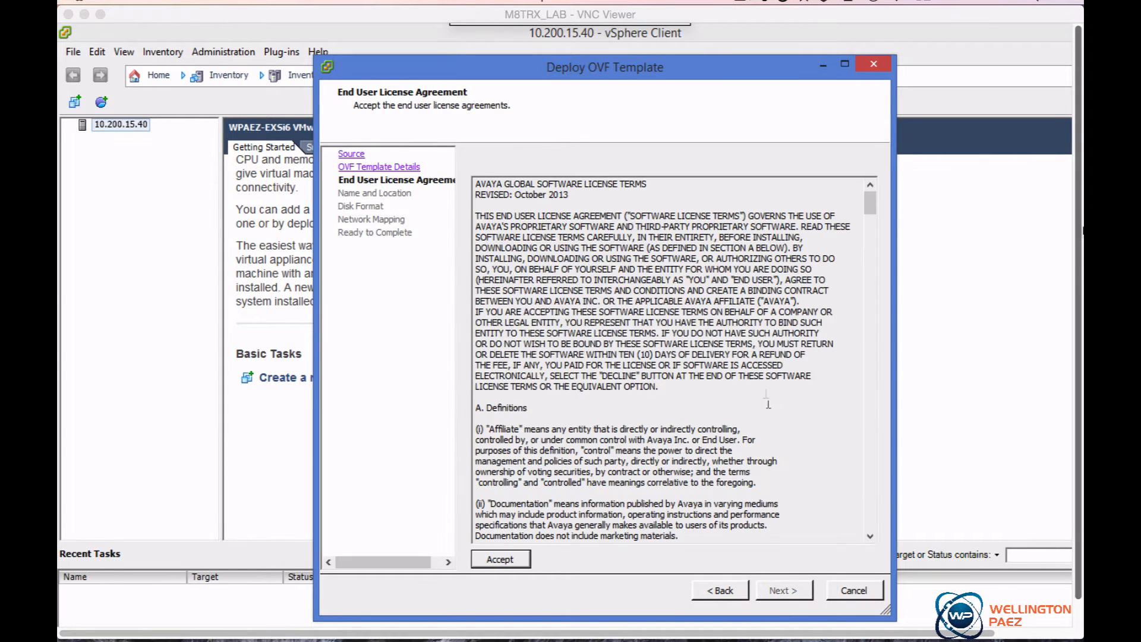
click(500, 559)
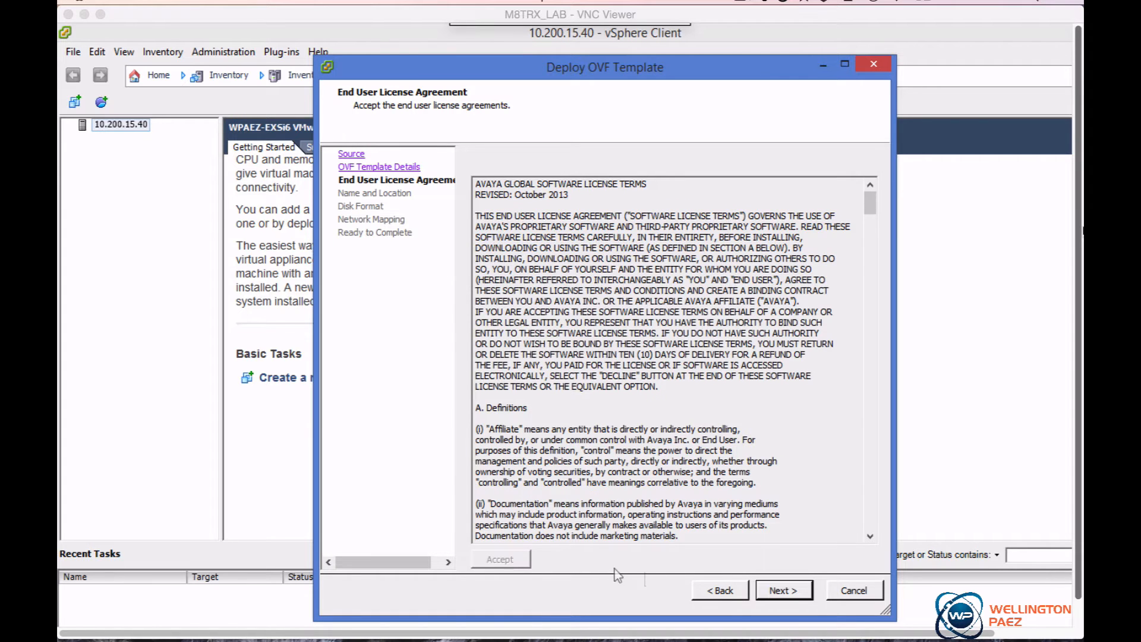
click(784, 591)
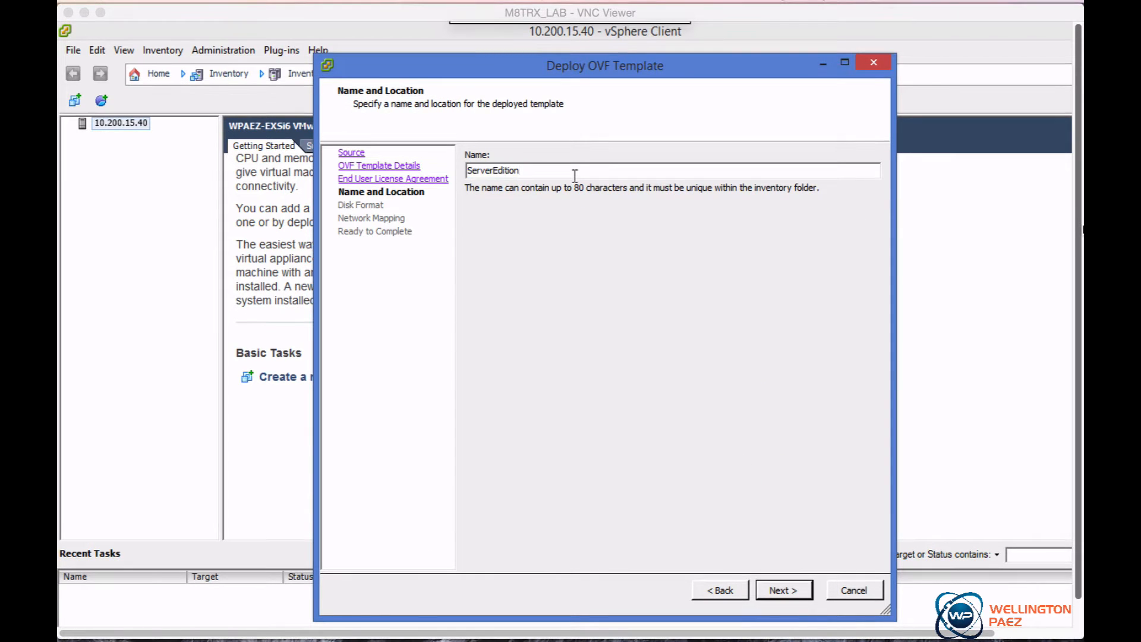
Name the deployed virtual machine IPO_ServerEdition_9_1 and continue
text(_9_1)
key(Home)
text(IPO_)
click(784, 590)
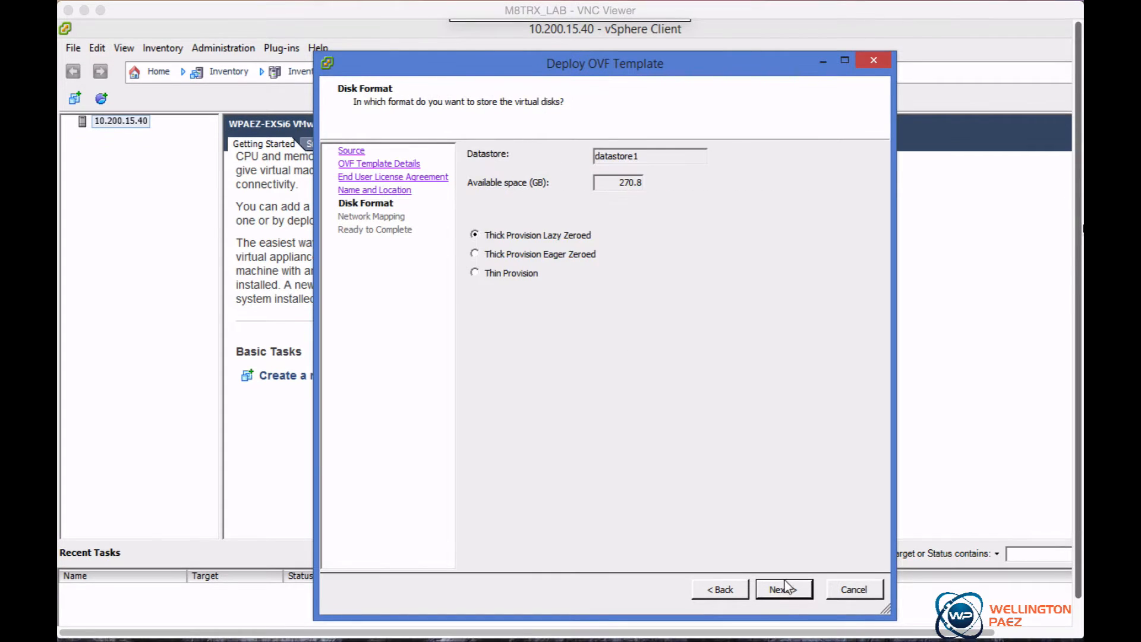
Keep datastore1 with Thick Provision Lazy Zeroed disk format and continue
drag(654, 156, 585, 154)
click(667, 156)
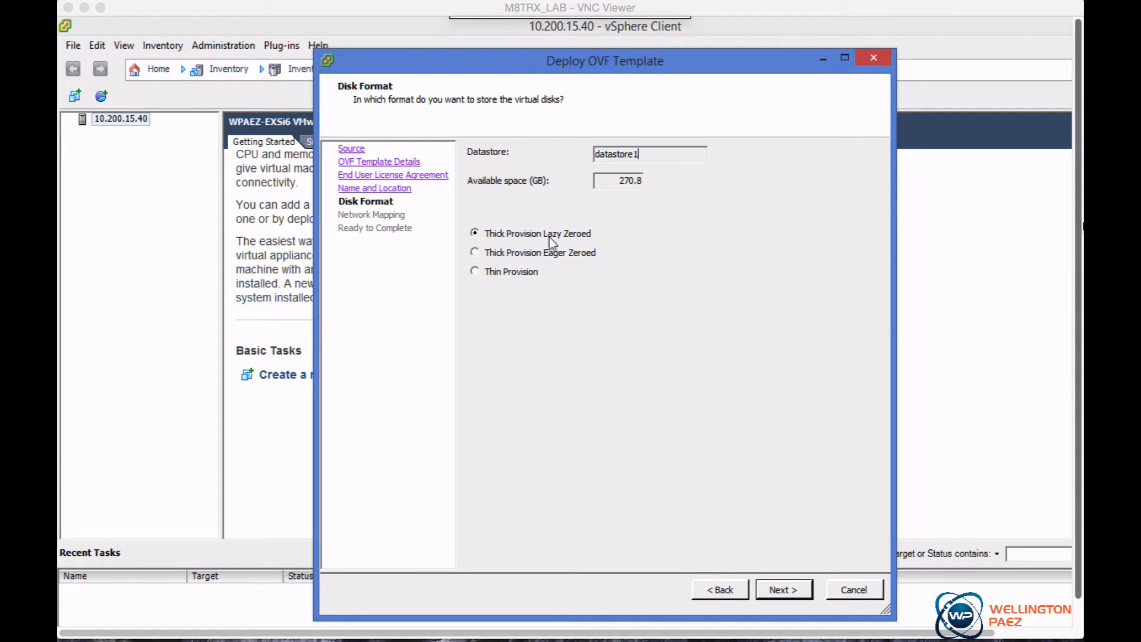
click(785, 590)
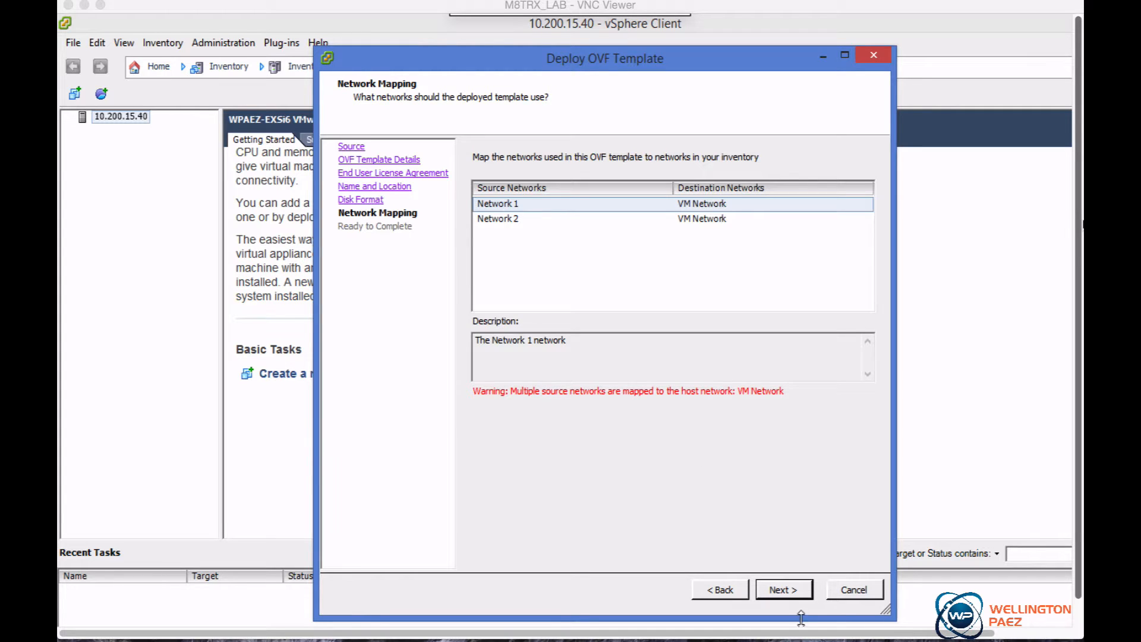
Accept the default network mapping and review the deployment settings before finishing
click(792, 590)
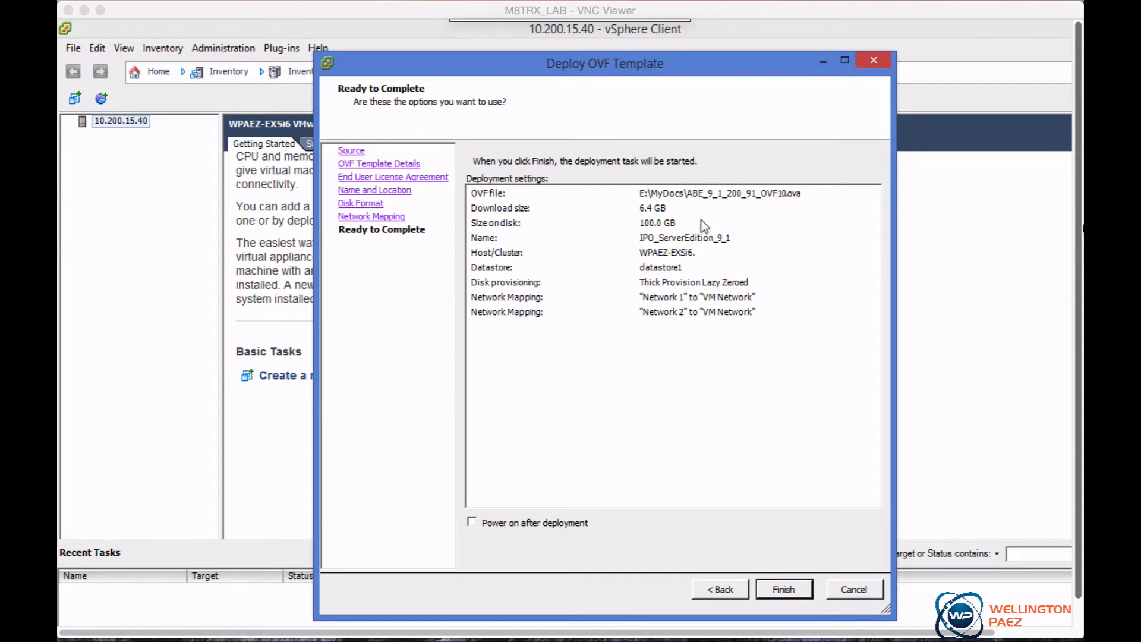
click(669, 212)
click(671, 224)
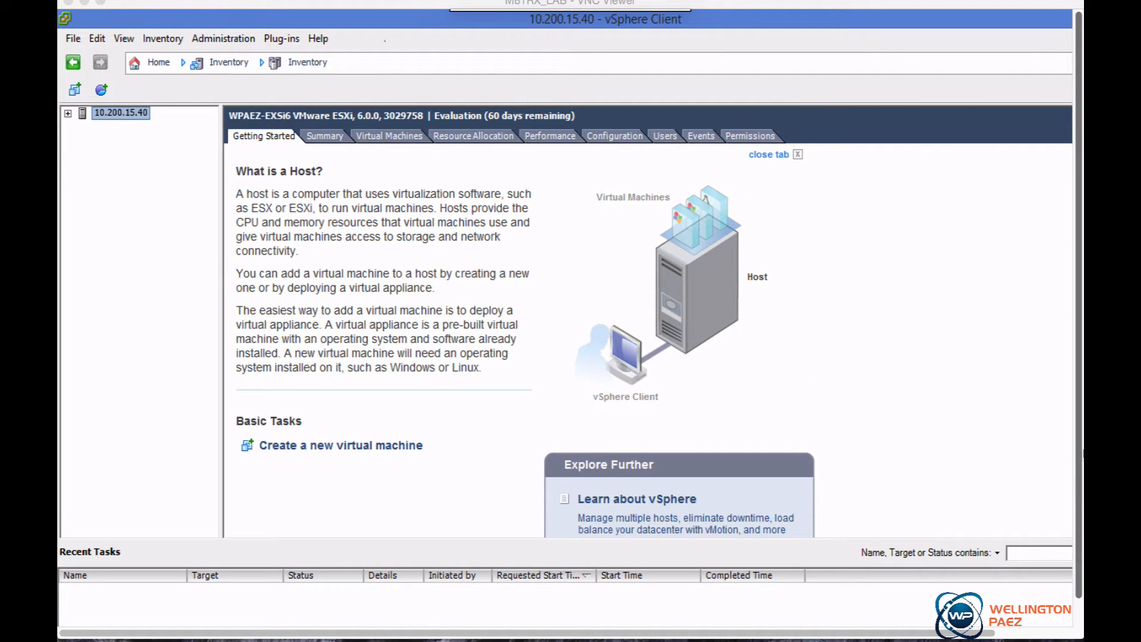
Select the IPO_ServerEdition_9_1 virtual machine and inspect Network adapter 1's network label in its properties without saving
click(68, 113)
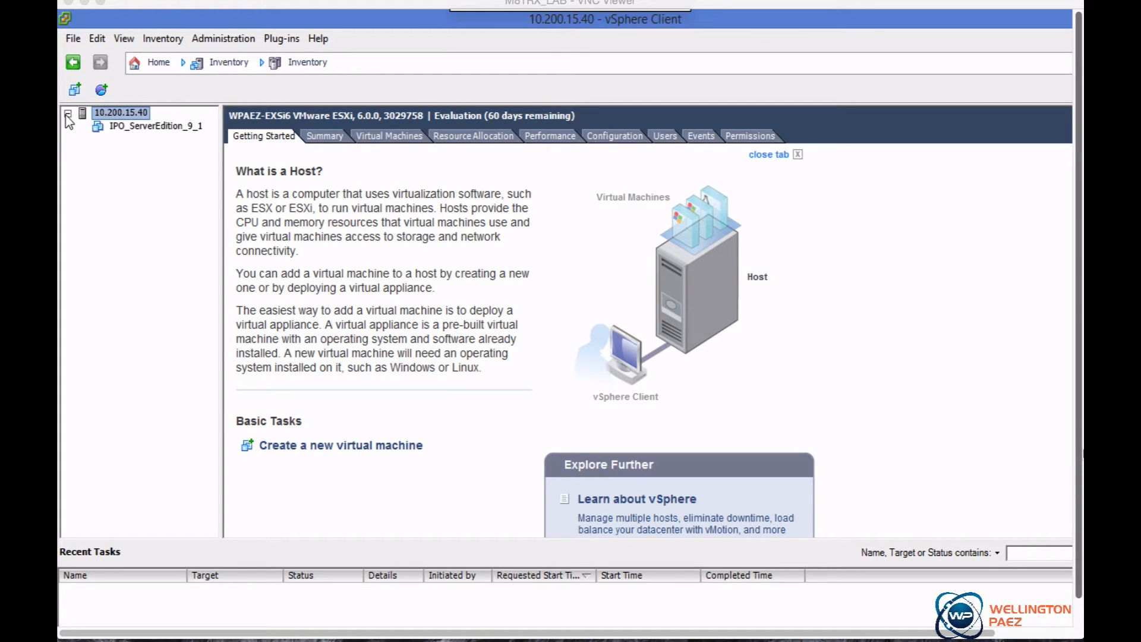
click(139, 127)
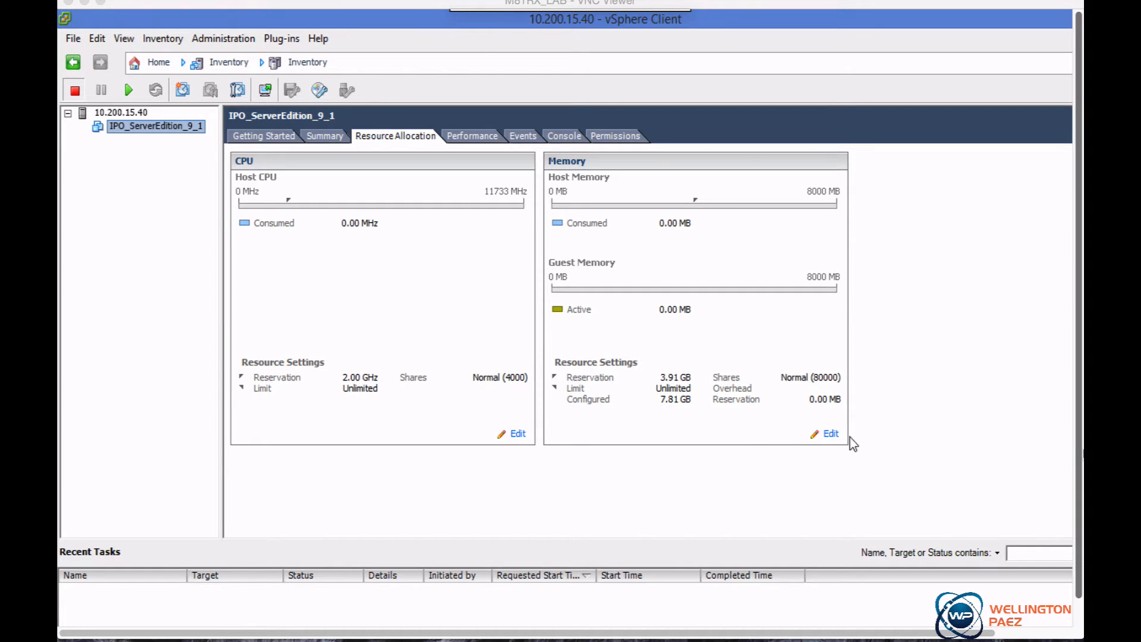
click(828, 434)
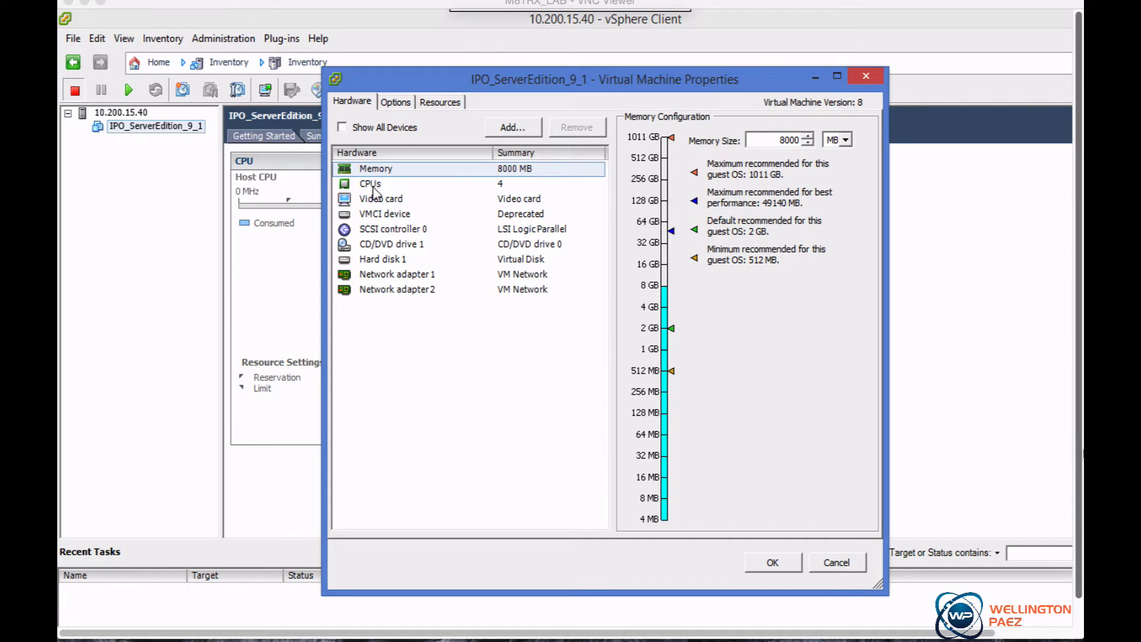
click(380, 275)
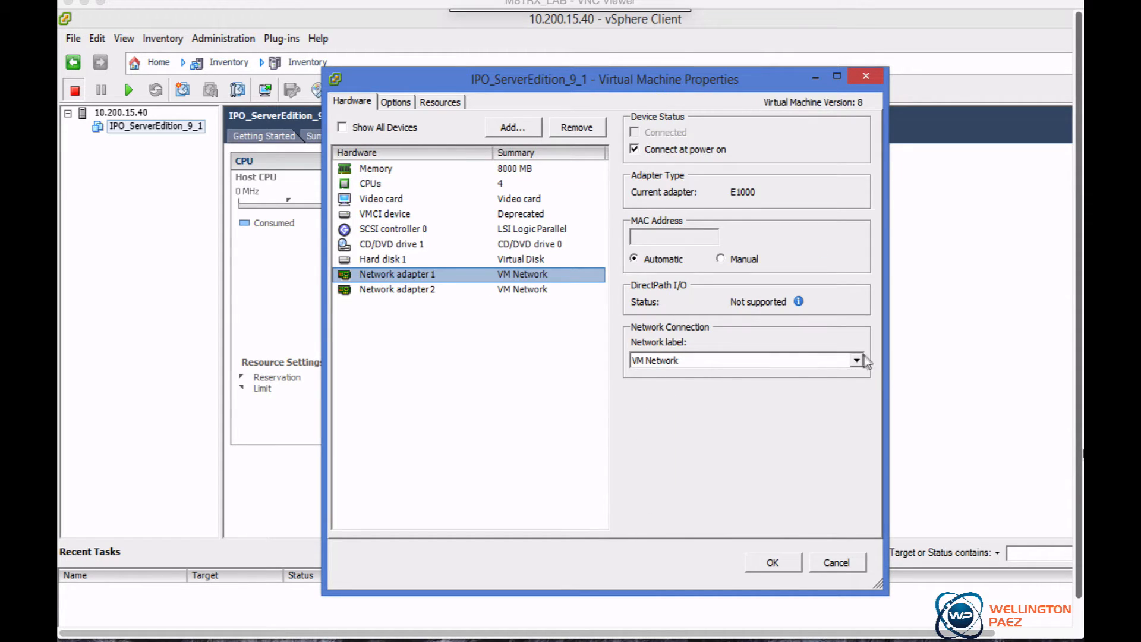
click(855, 362)
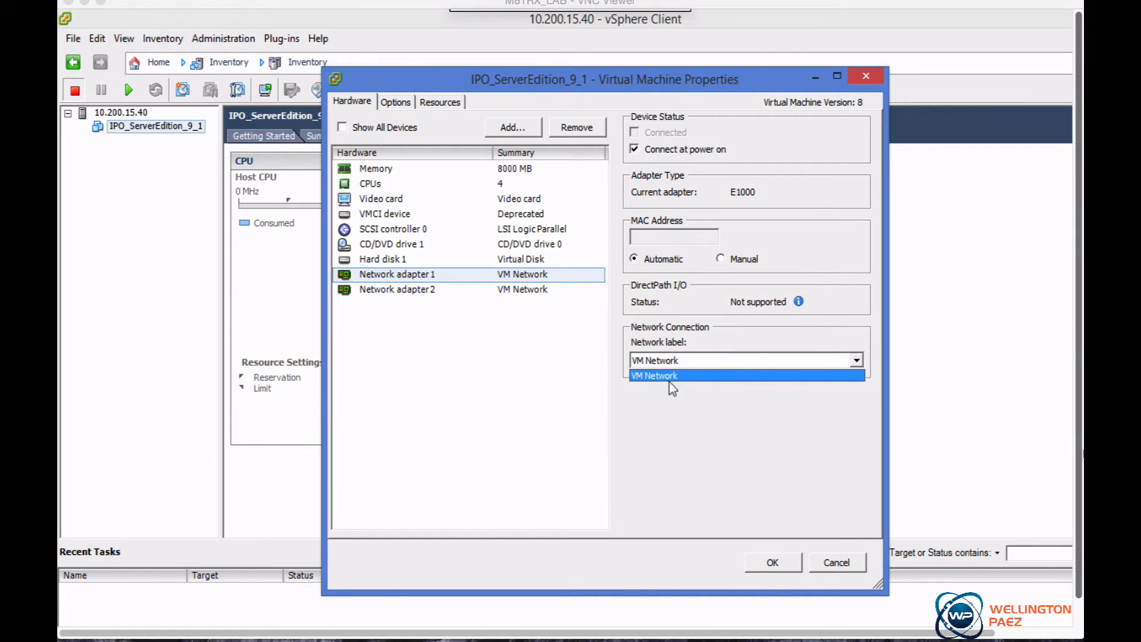
click(705, 359)
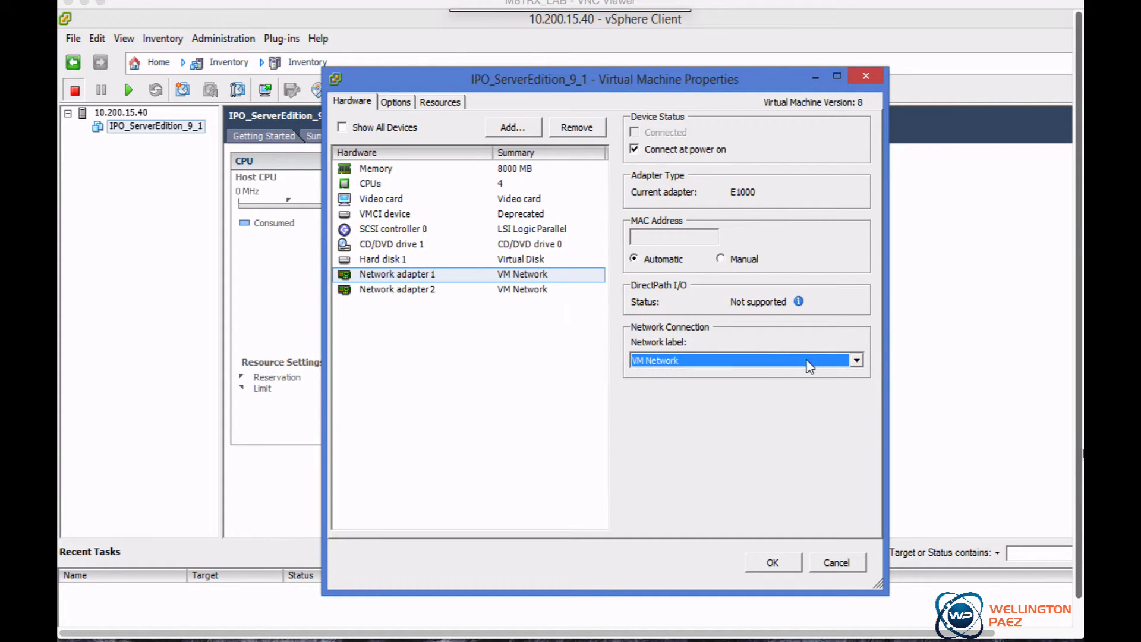
click(858, 363)
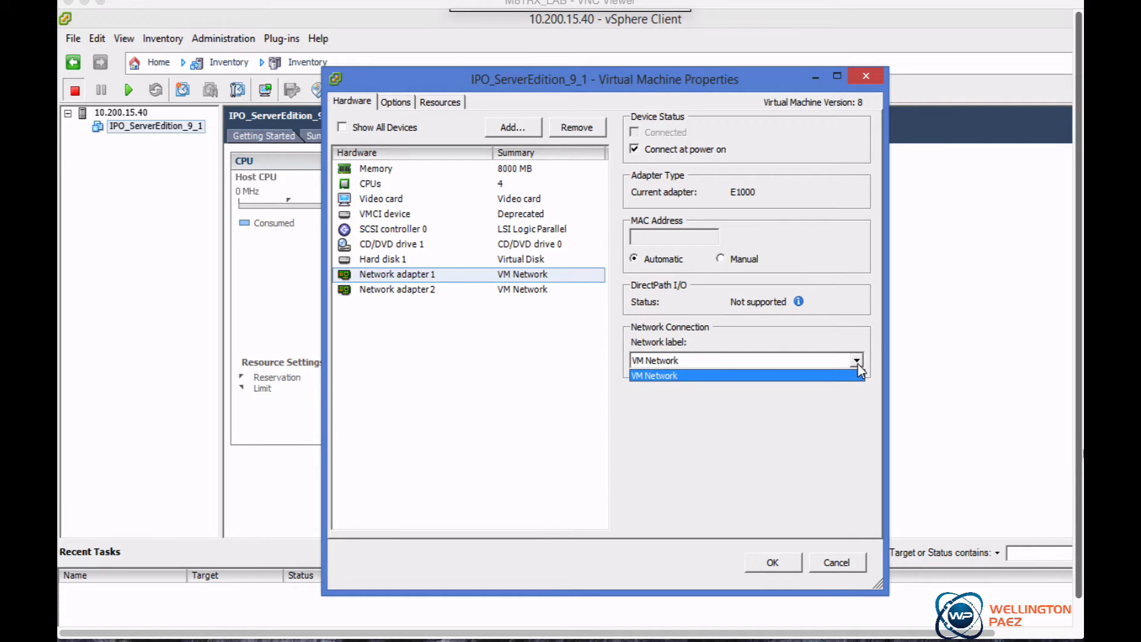
click(858, 363)
click(857, 363)
click(858, 364)
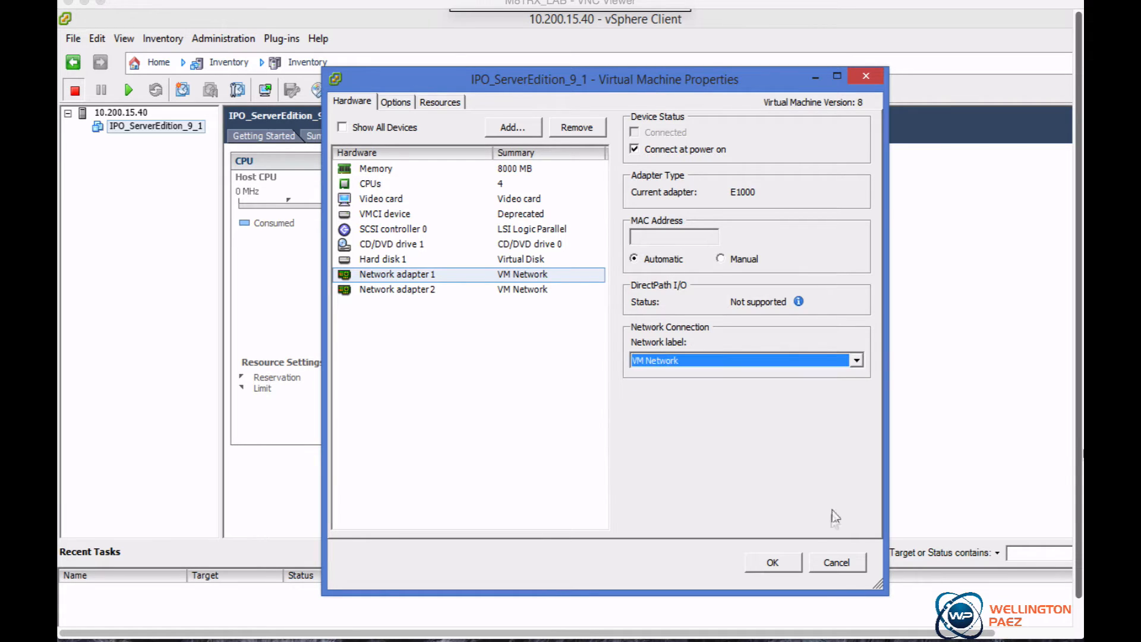
click(838, 562)
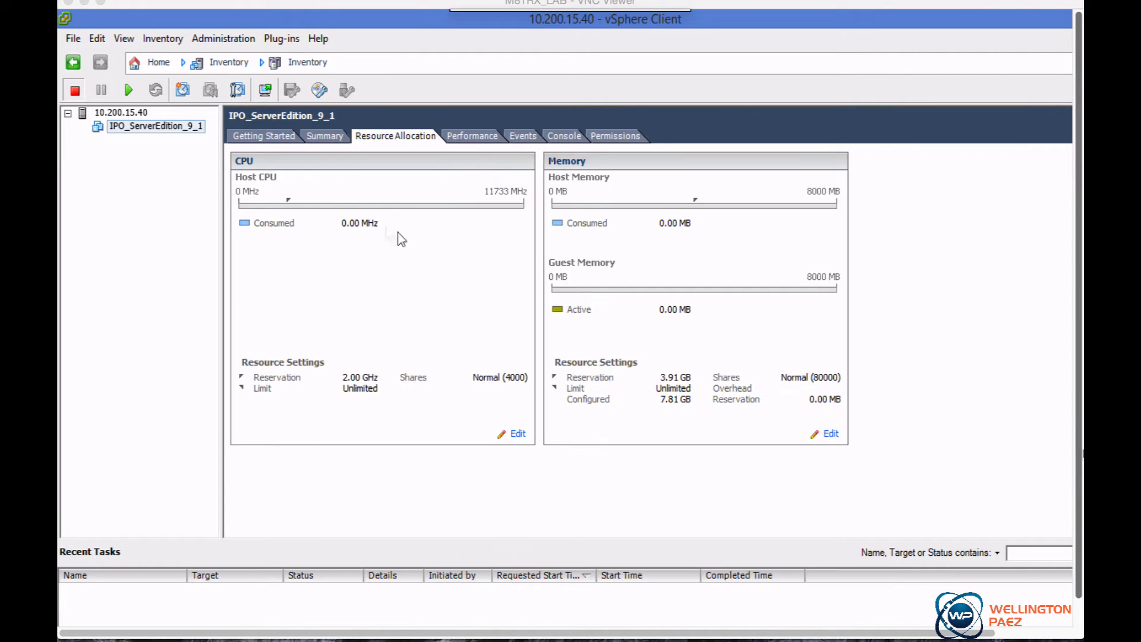
Power on the IPO_ServerEdition_9_1 virtual machine
click(263, 142)
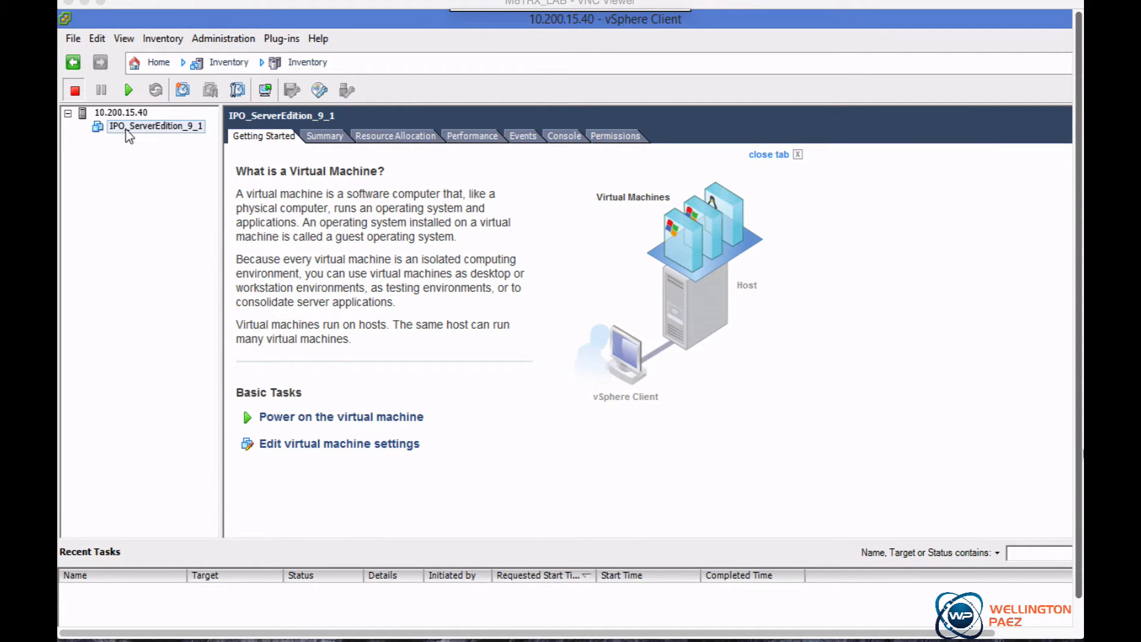
right_click(150, 136)
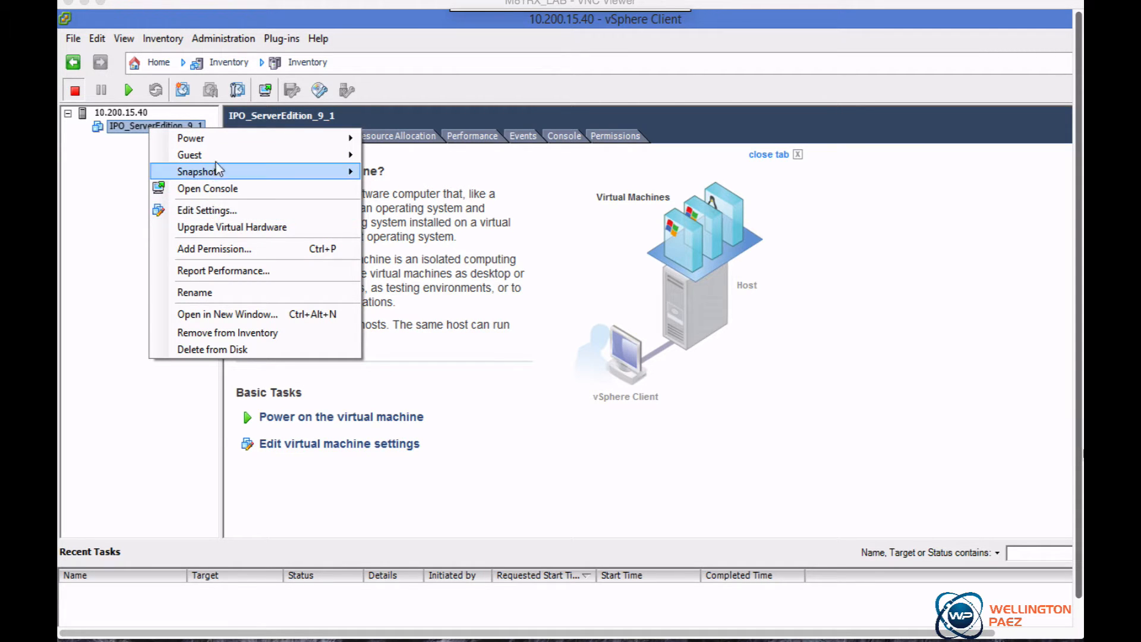
mouse_move(224, 139)
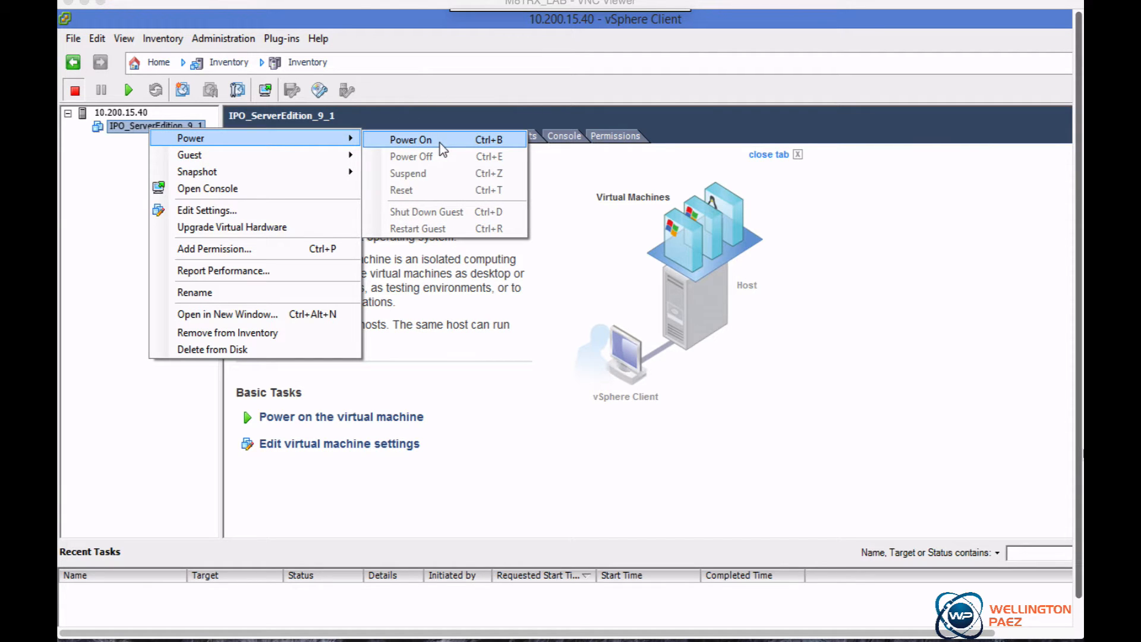
click(299, 491)
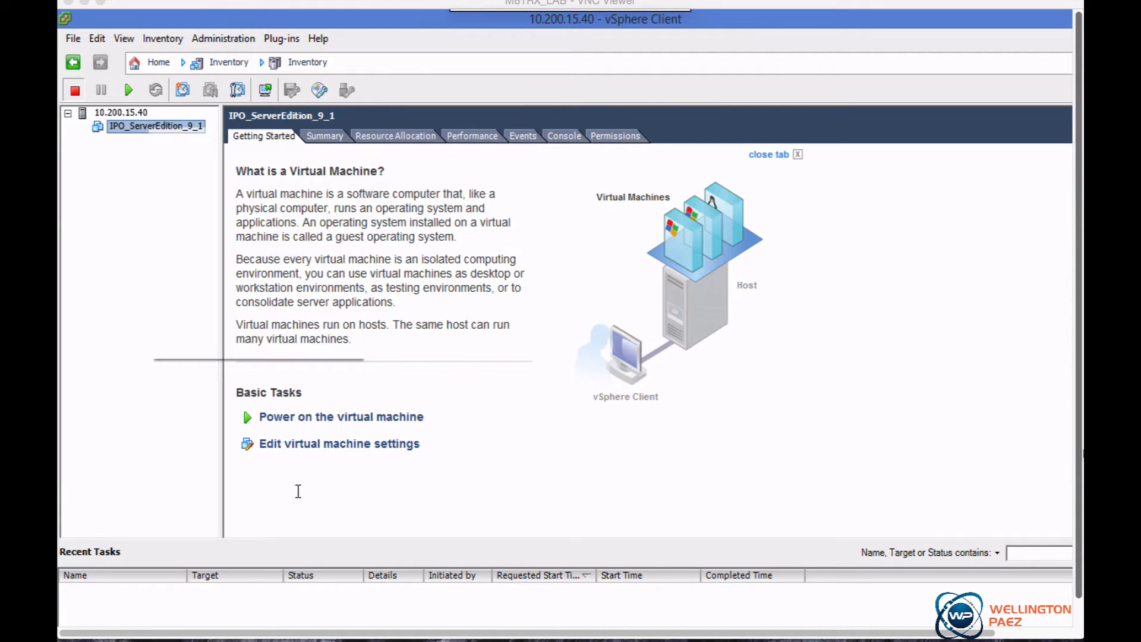
click(310, 418)
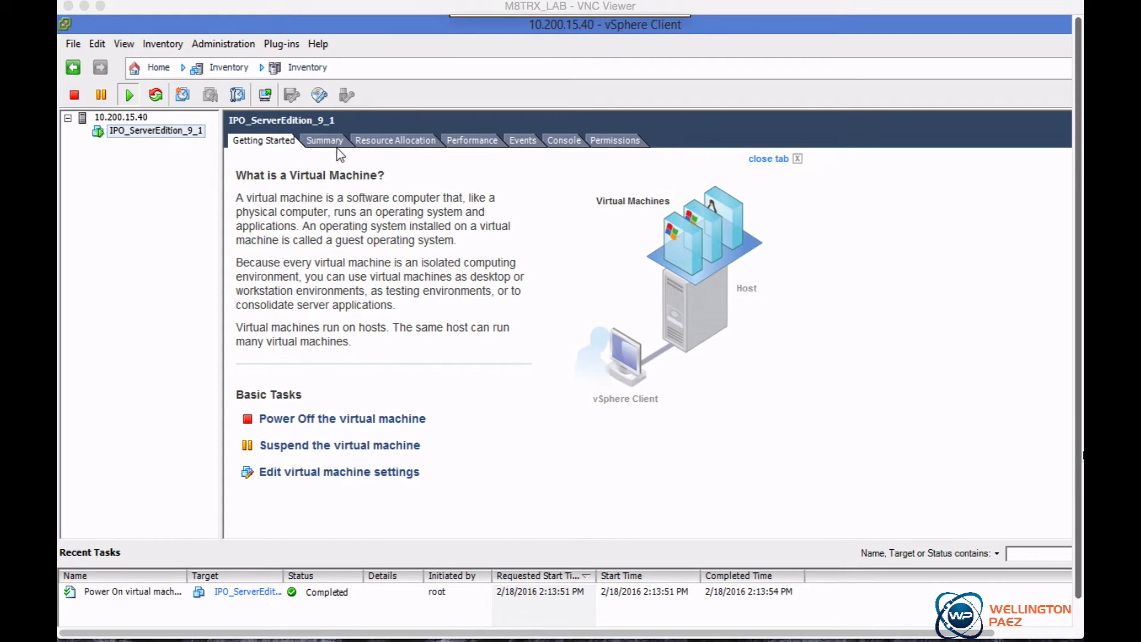
Open the virtual machine's console
right_click(154, 133)
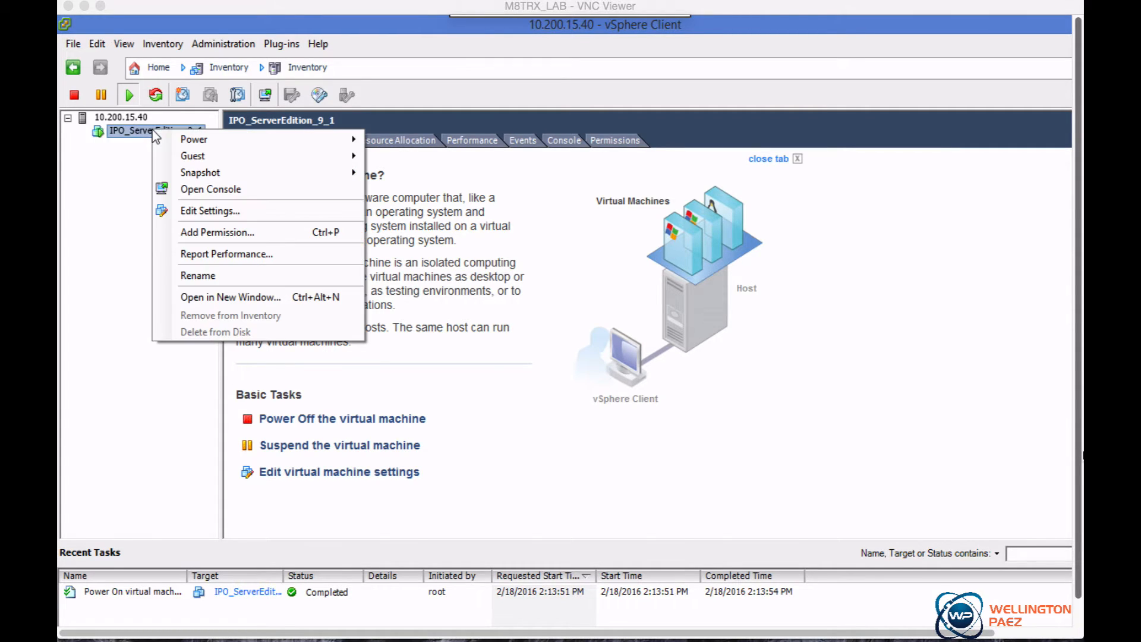
click(215, 189)
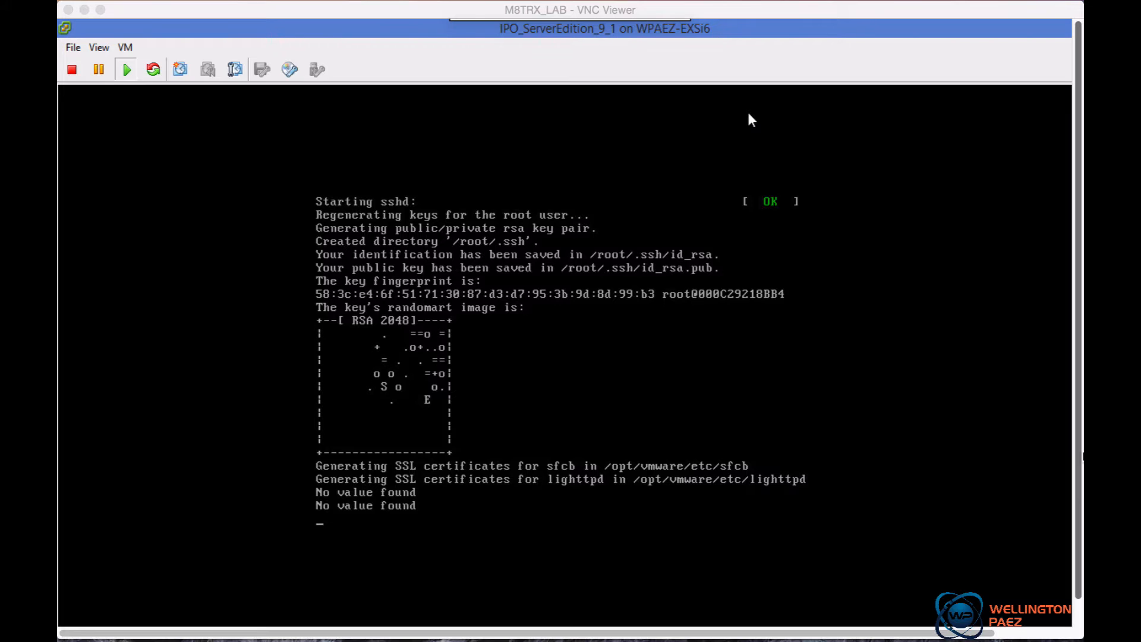
click(566, 459)
text(login: )
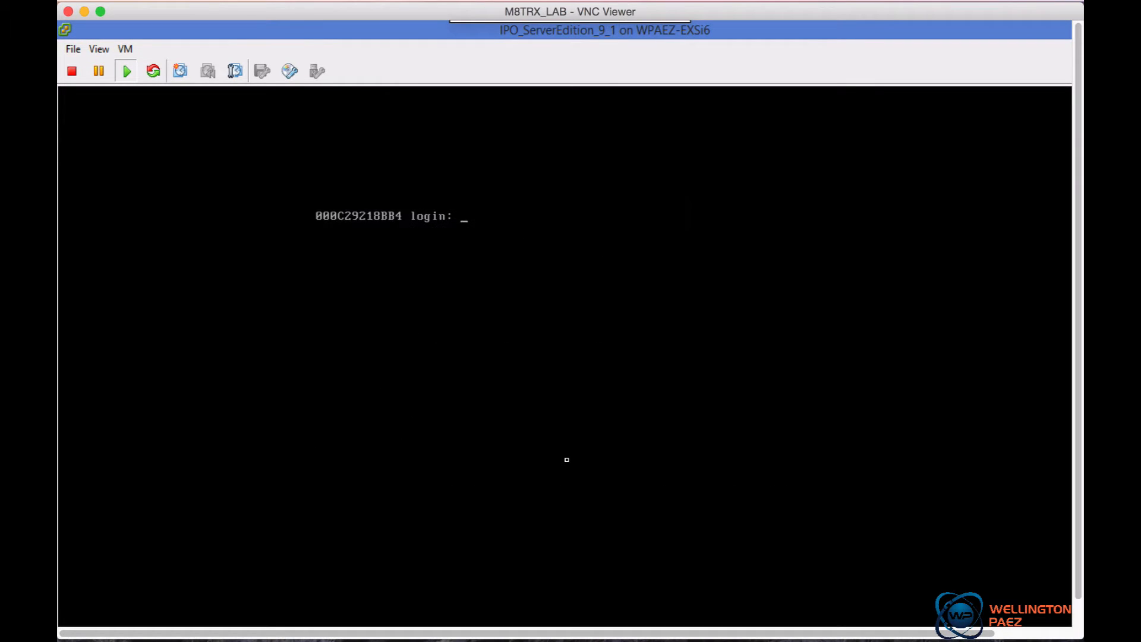
text(root)
Log in to the console as root with the account password
key(Return)
List the home directory contents, including a detailed listing with ls -lrt
key(Return)
key(Return)
text(ls)
key(Return)
key(Return)
key(Return)
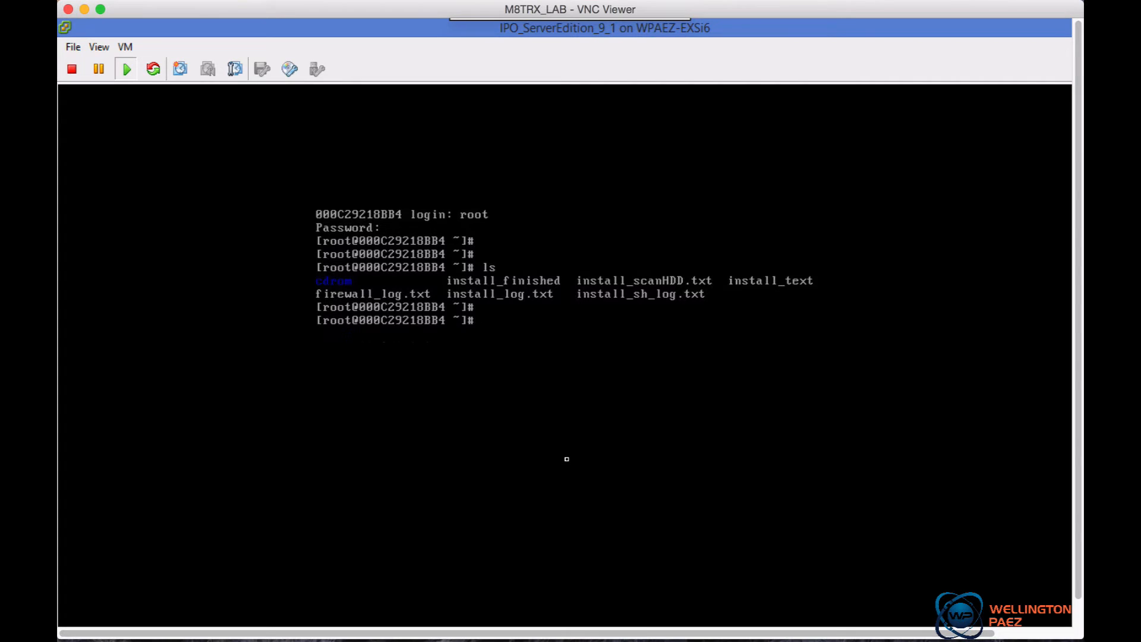
text(ls )
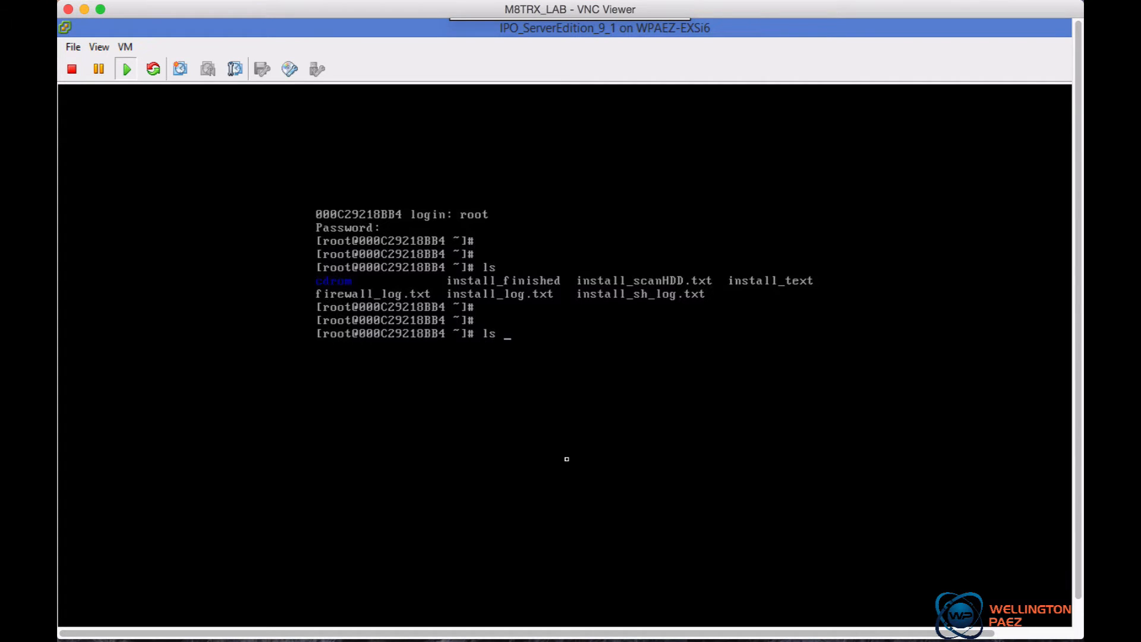
text(-lrt)
key(Return)
Run system-config-network and open the eth0 device configuration
text(system)
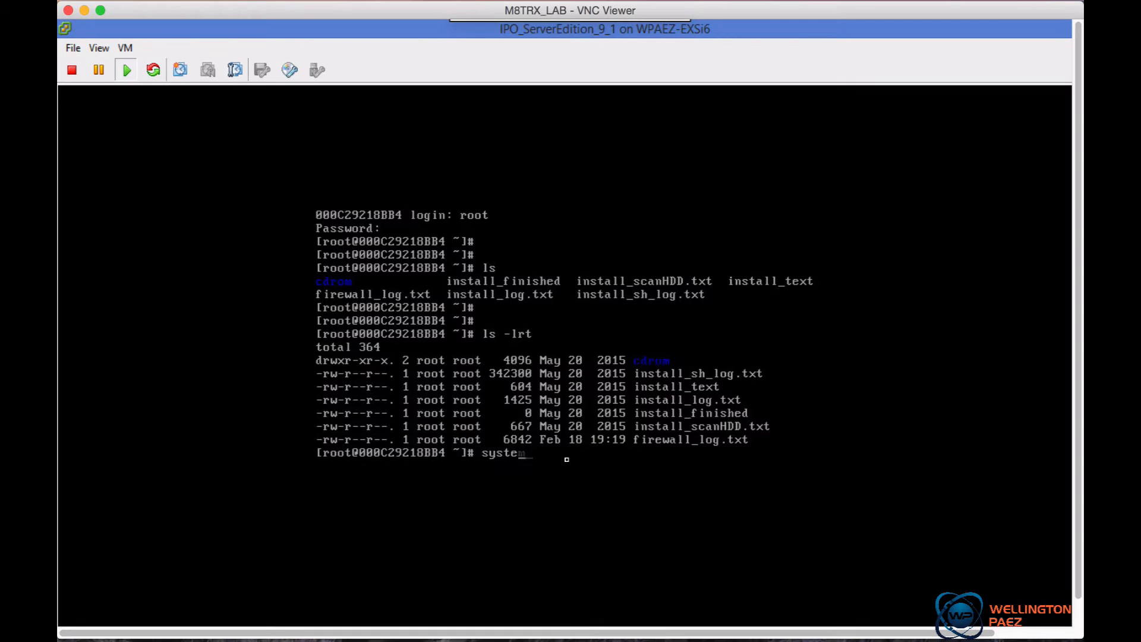
text(-config-network)
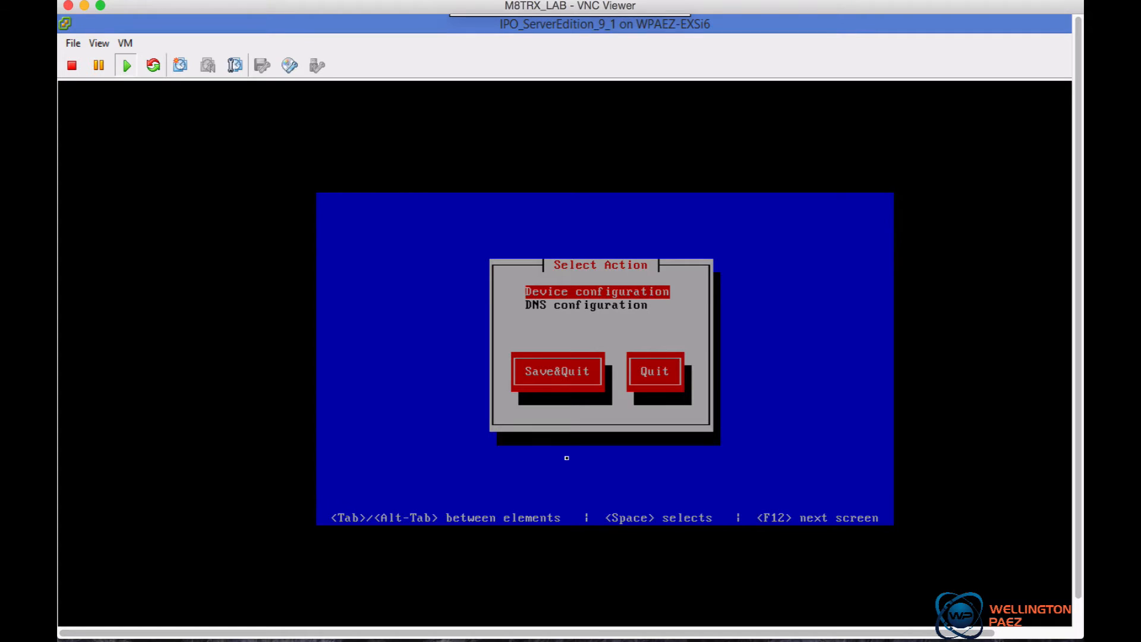
key(Return)
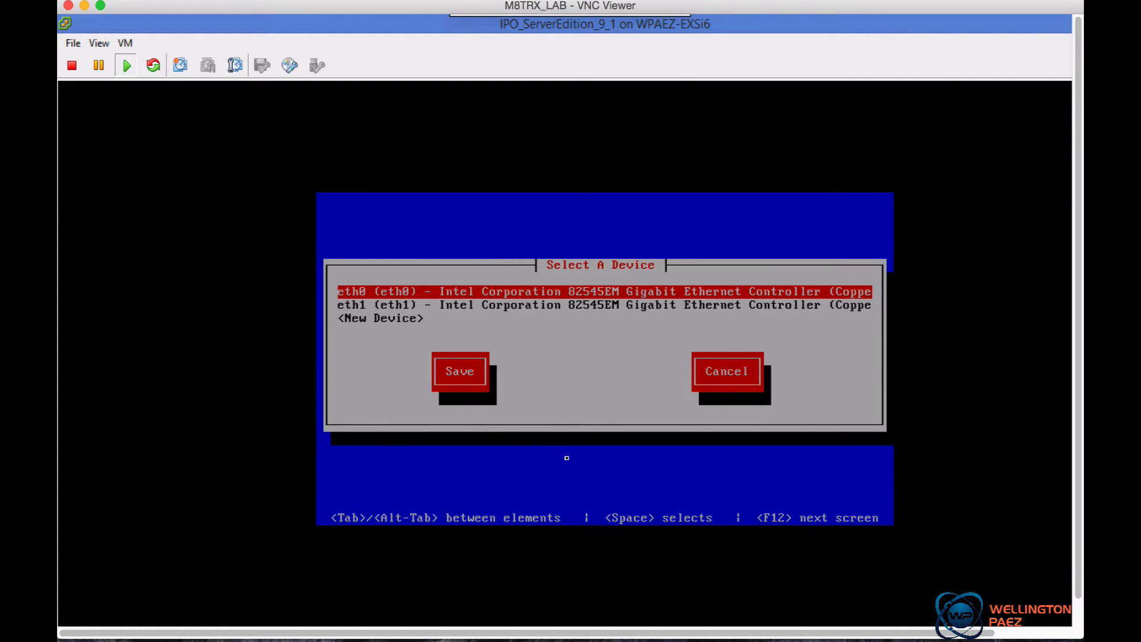
key(Return)
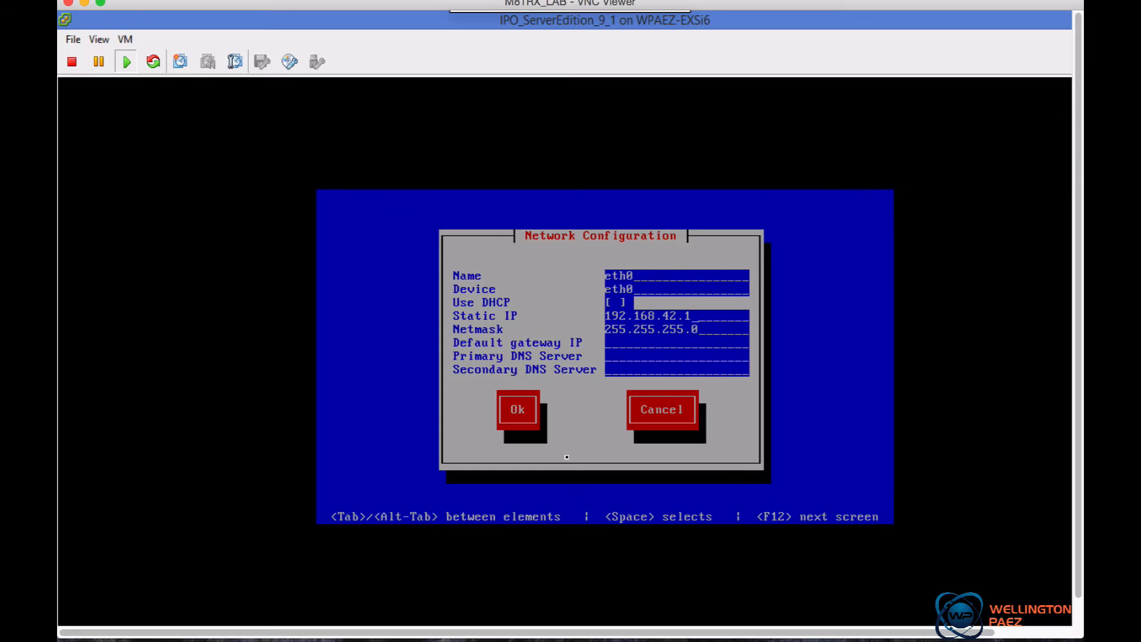
Set eth0's static IP to 10.200.15.56 and its netmask to 255.255.255.192
key(BackSpace)
key(BackSpace)
key(BackSpace)
key(BackSpace)
key(BackSpace)
key(BackSpace)
key(BackSpace)
key(BackSpace)
key(BackSpace)
key(BackSpace)
key(BackSpace)
key(BackSpace)
text(10.2)
text(00.15)
text(.)
text(46)
key(BackSpace)
key(BackSpace)
text(56)
key(BackSpace)
text(192)
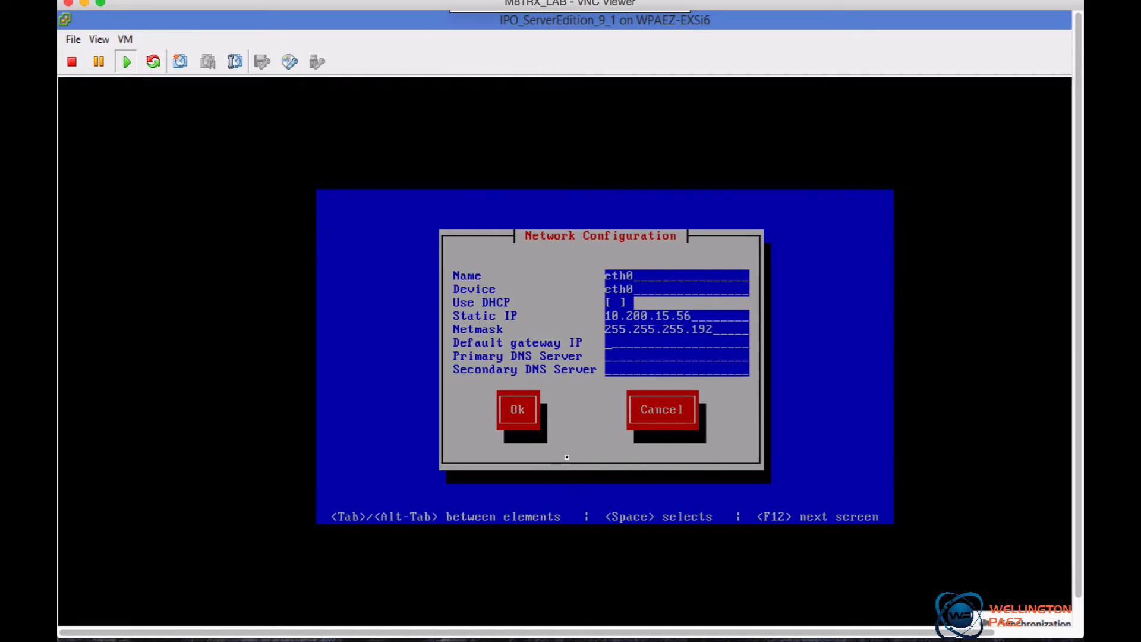
text(192)
Set eth0's default gateway and primary DNS server both to 10.200.15.1 and confirm the device settings
key(BackSpace)
key(BackSpace)
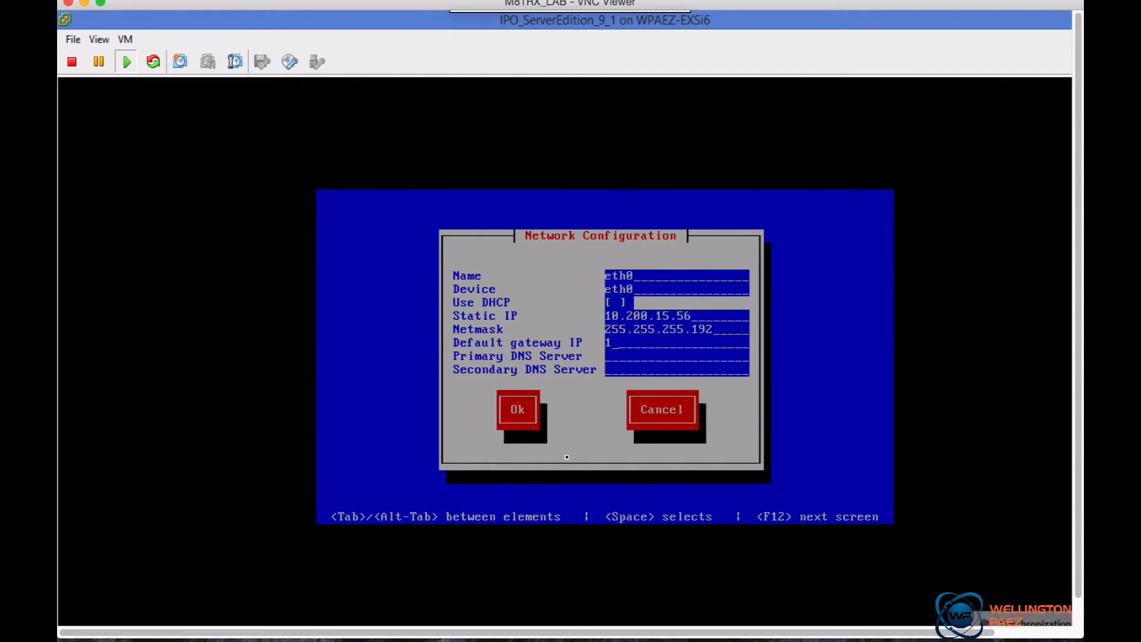
text(0.200)
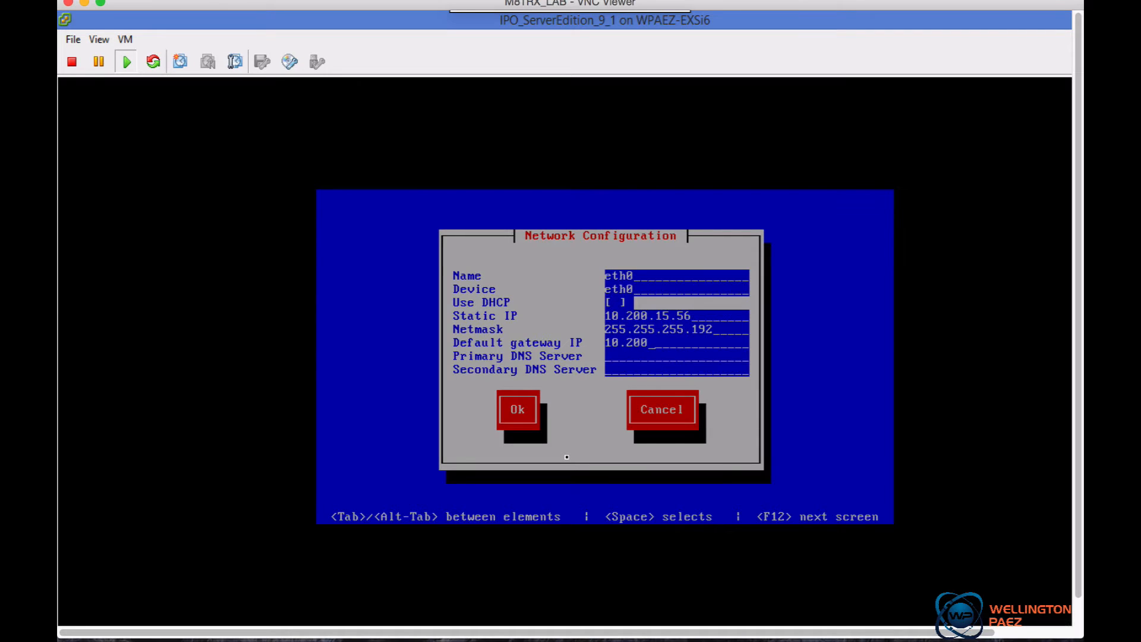
text(.15.110.200.15.1)
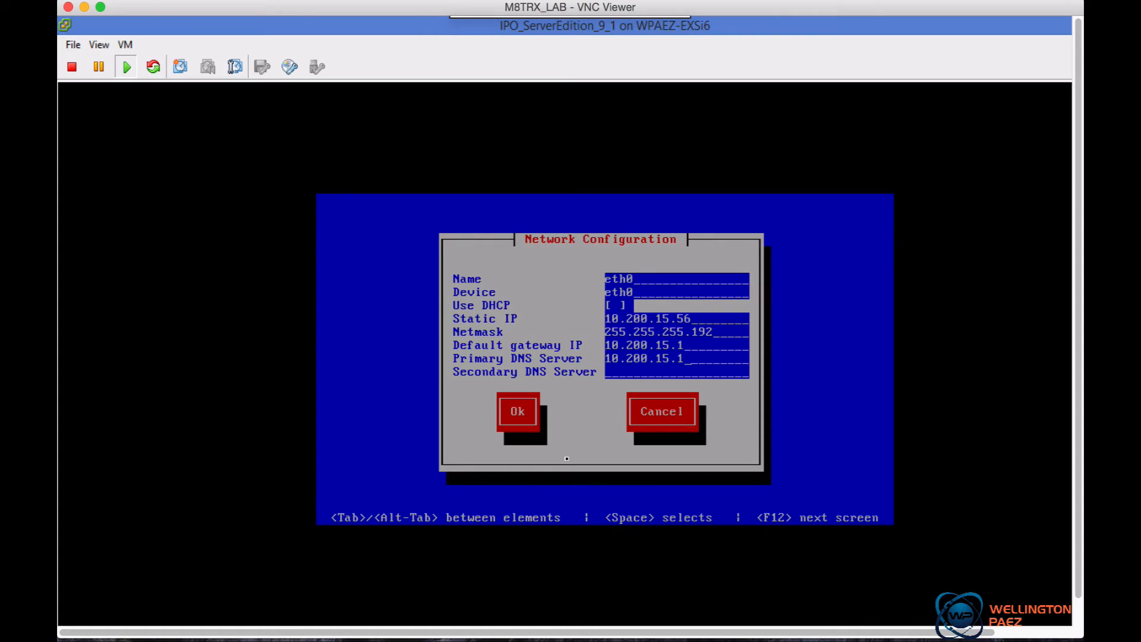
key(Tab)
key(Return)
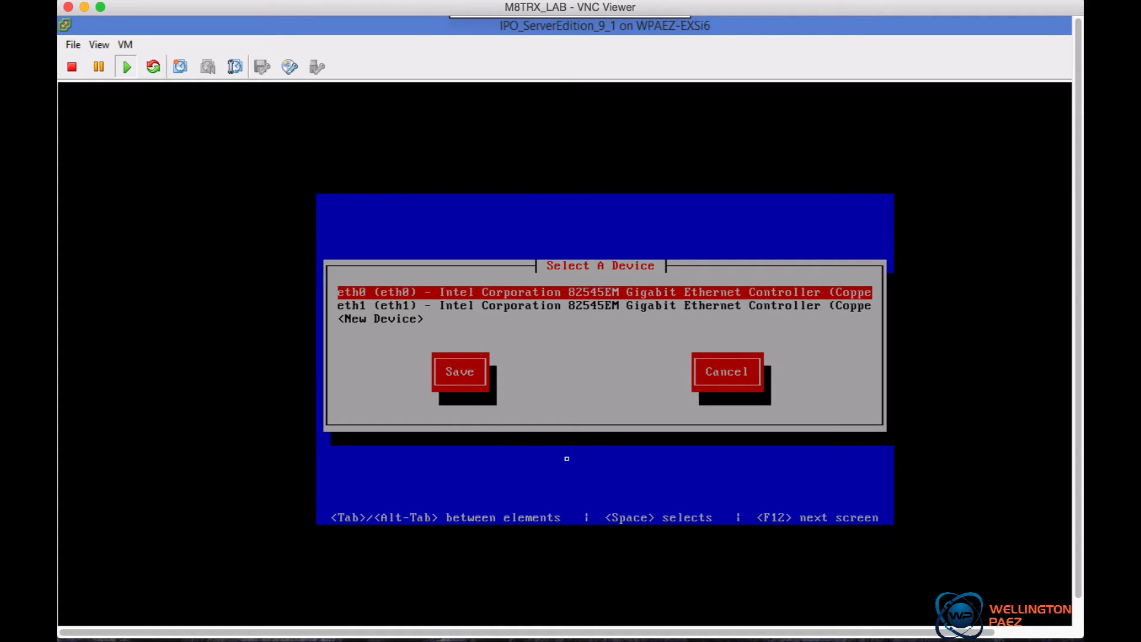
Save the device list and save and quit the network configuration tool
key(Tab)
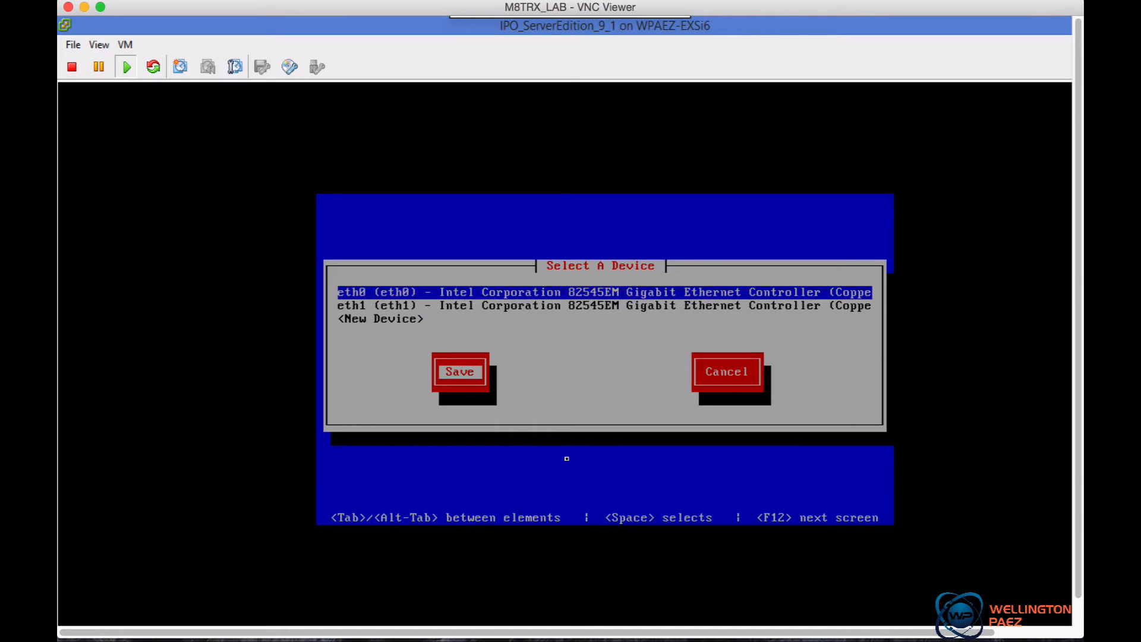
key(Return)
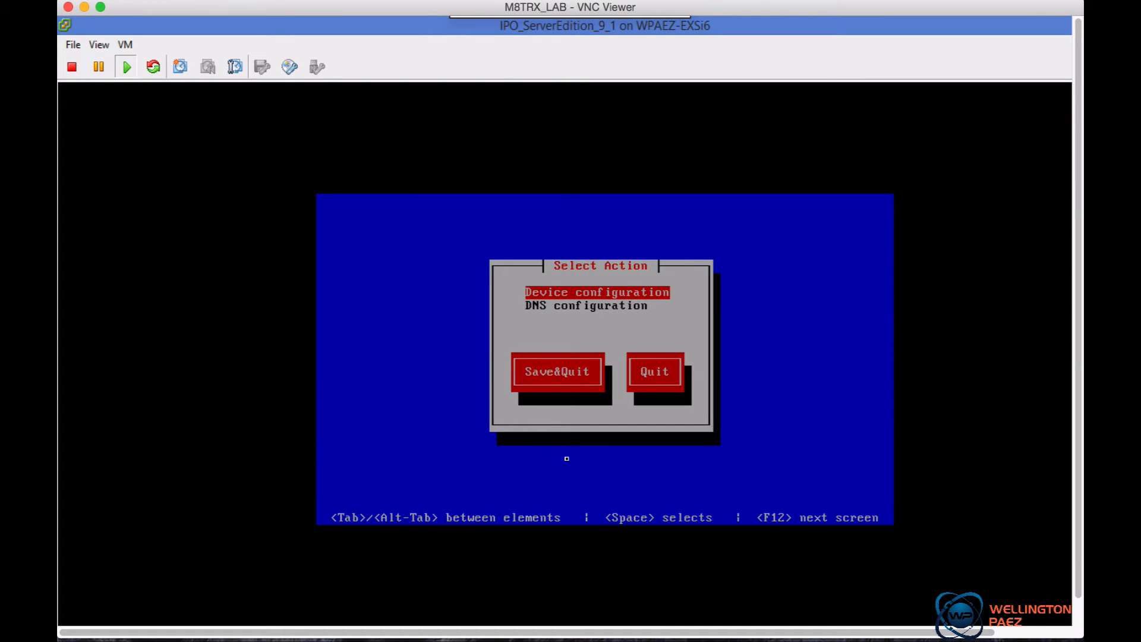
key(Tab)
key(Return)
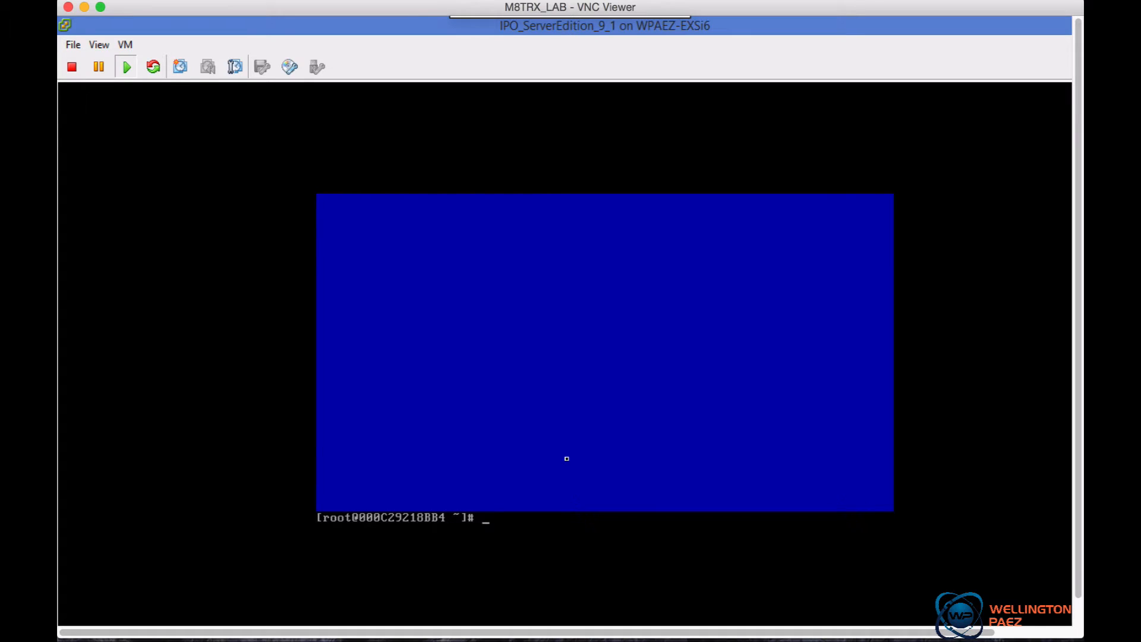
Log out of the root console with exit
key(Return)
key(Return)
key(Return)
key(Return)
key(Return)
key(Return)
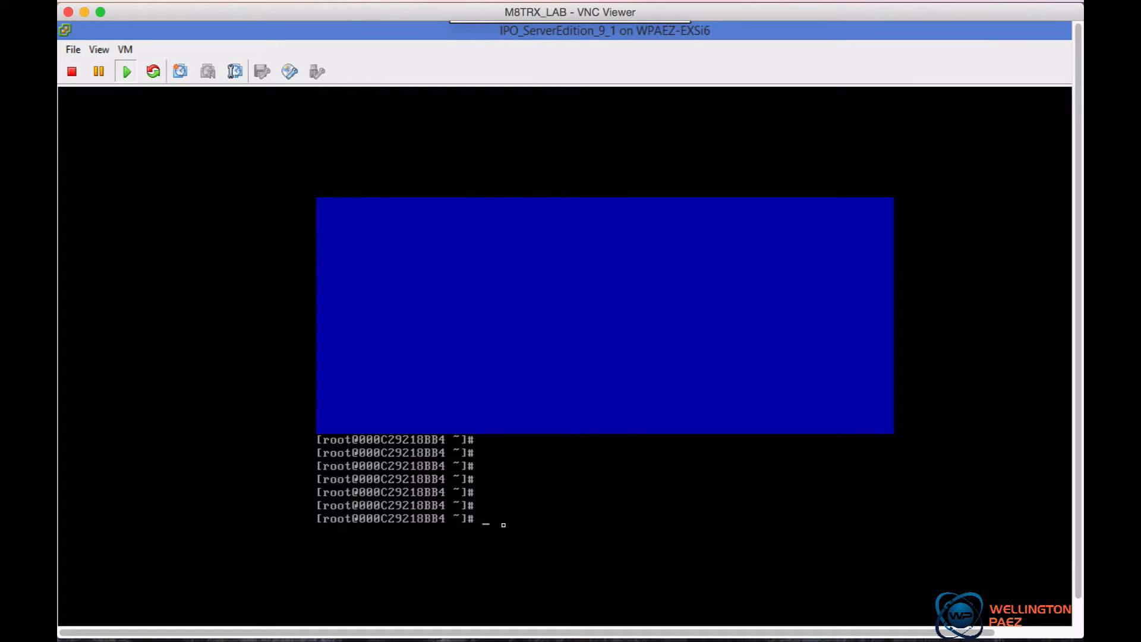
text(exit)
key(Return)
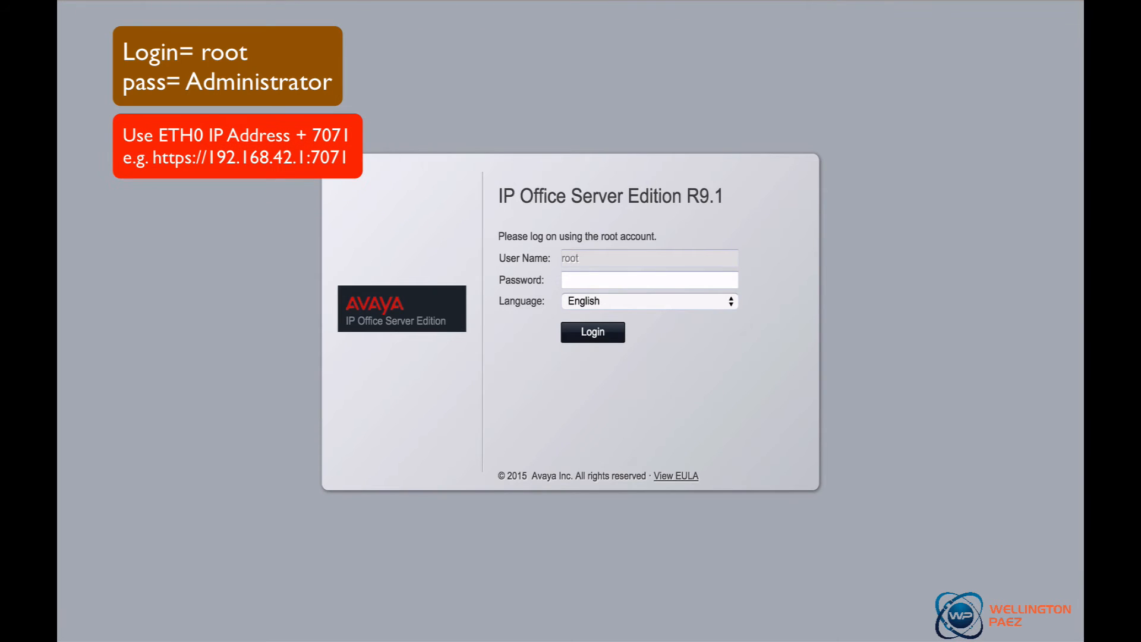
Log in to the IP Office Server Edition web page as root with the account password
click(620, 283)
click(621, 280)
text(Administra)
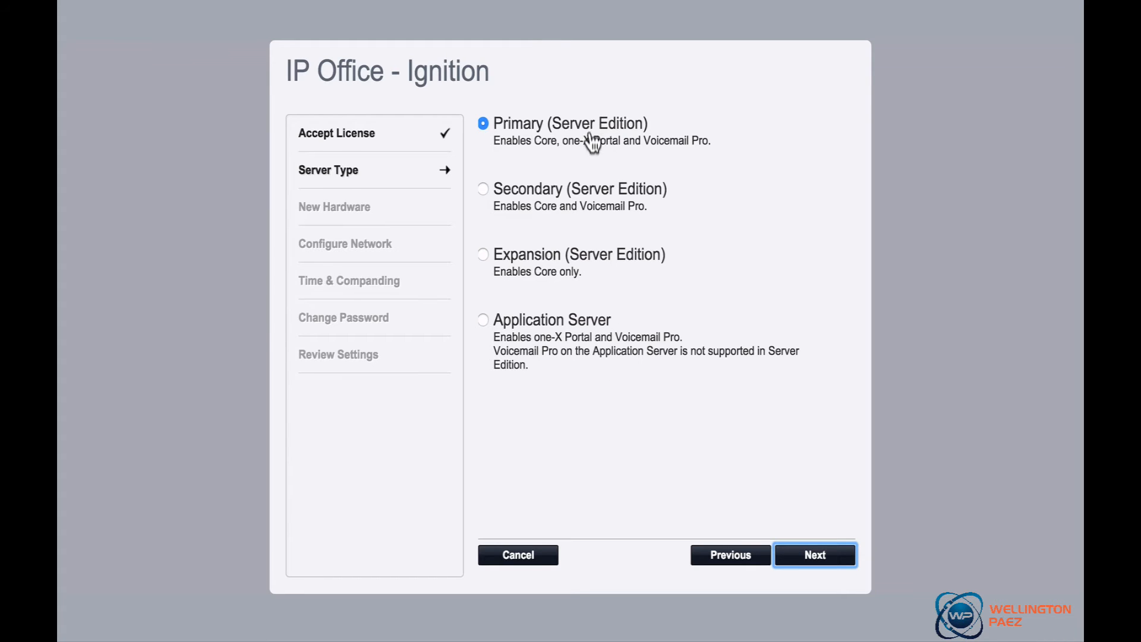
Keep the Primary (Server Edition) server type and continue past the New Hardware page of Ignition
click(826, 560)
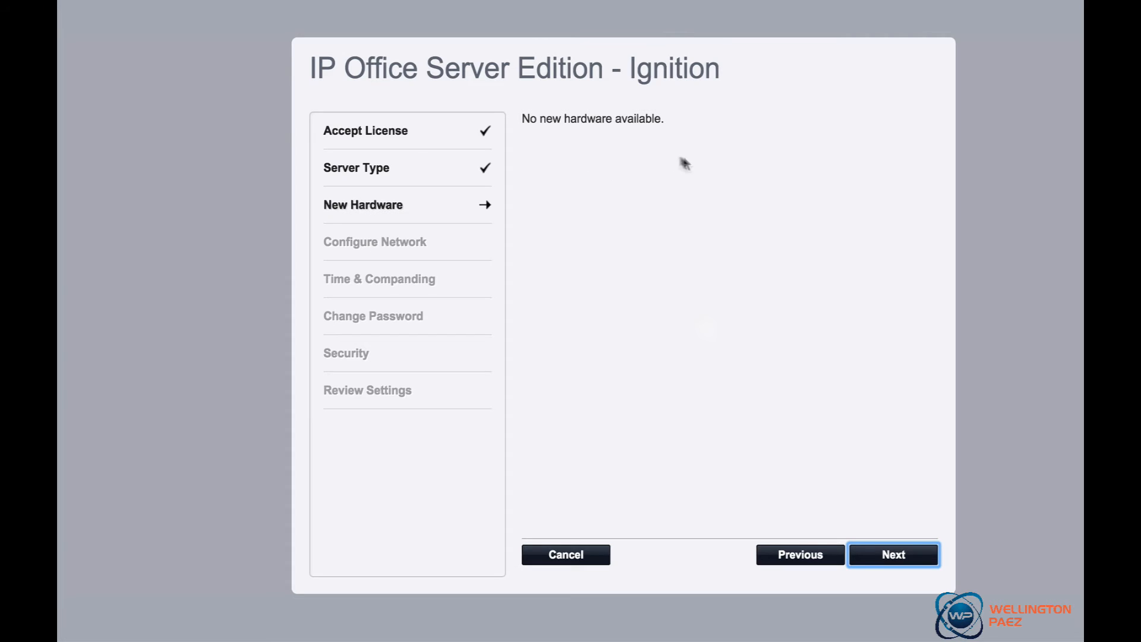
click(901, 555)
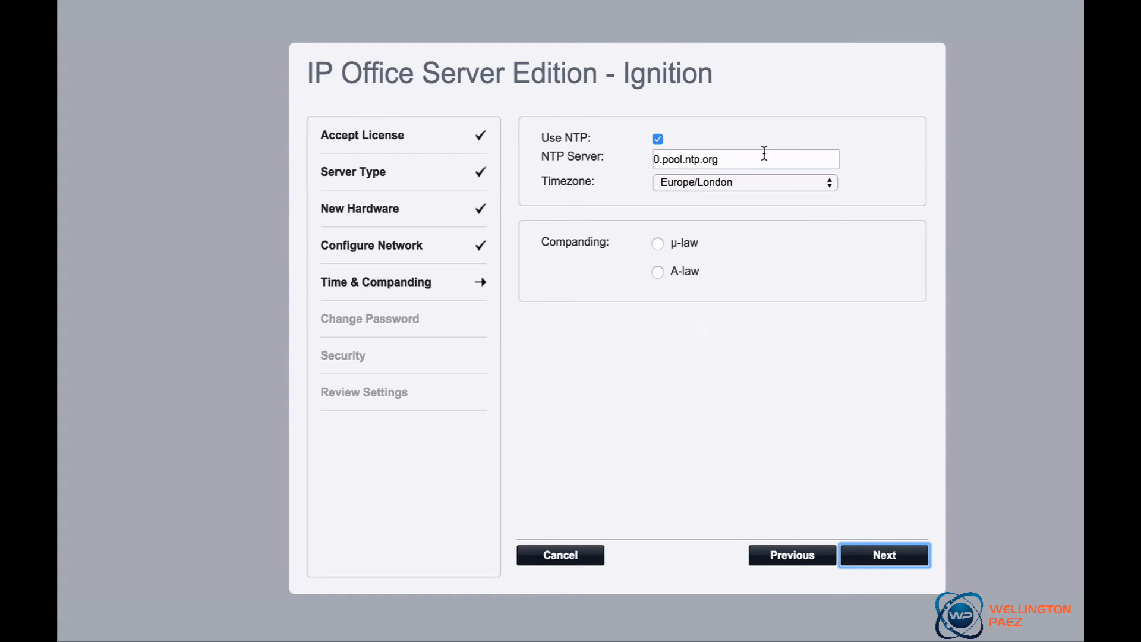
Keep NTP server 0.pool.ntp.org, set the timezone to America/New_York and companding to μ-law, then continue
click(739, 161)
drag(738, 161, 652, 164)
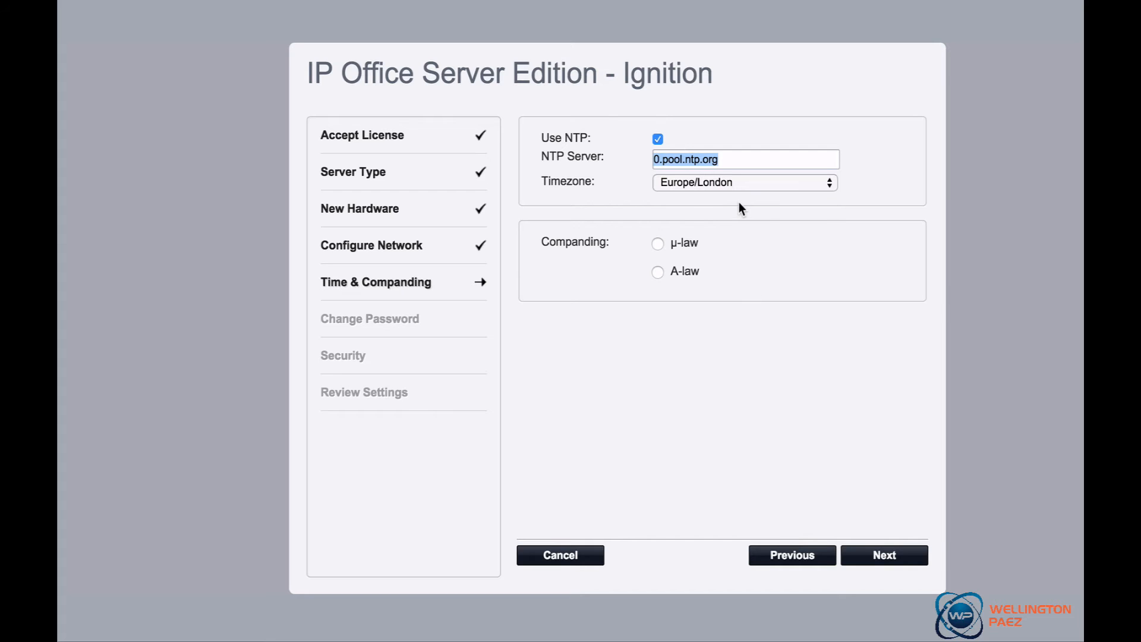
click(734, 181)
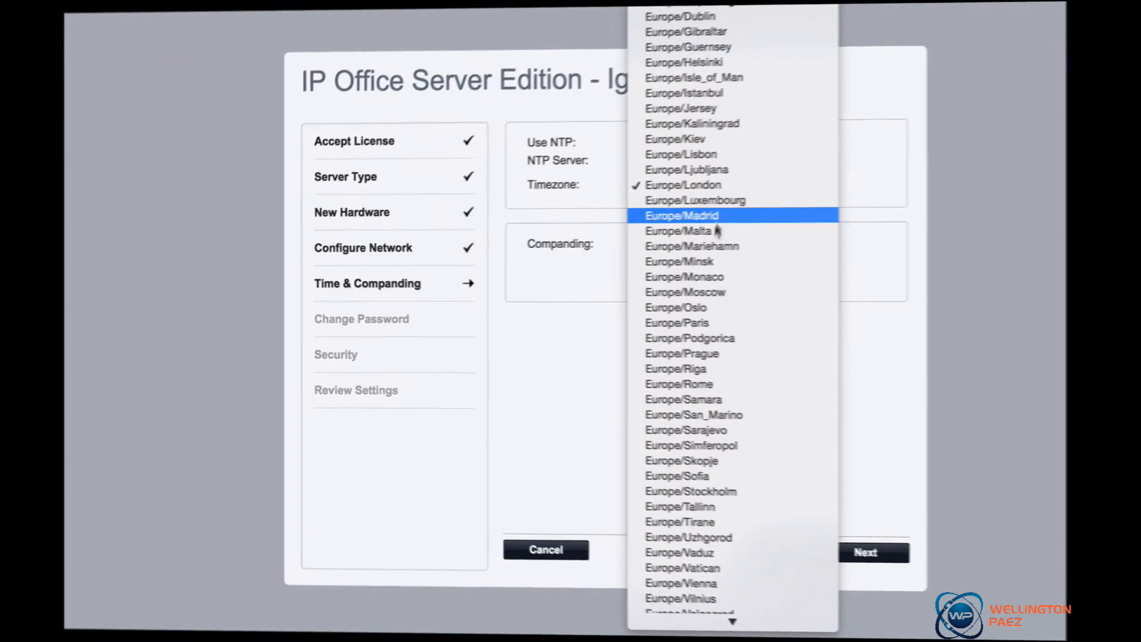
scroll(728, 290, down, 13)
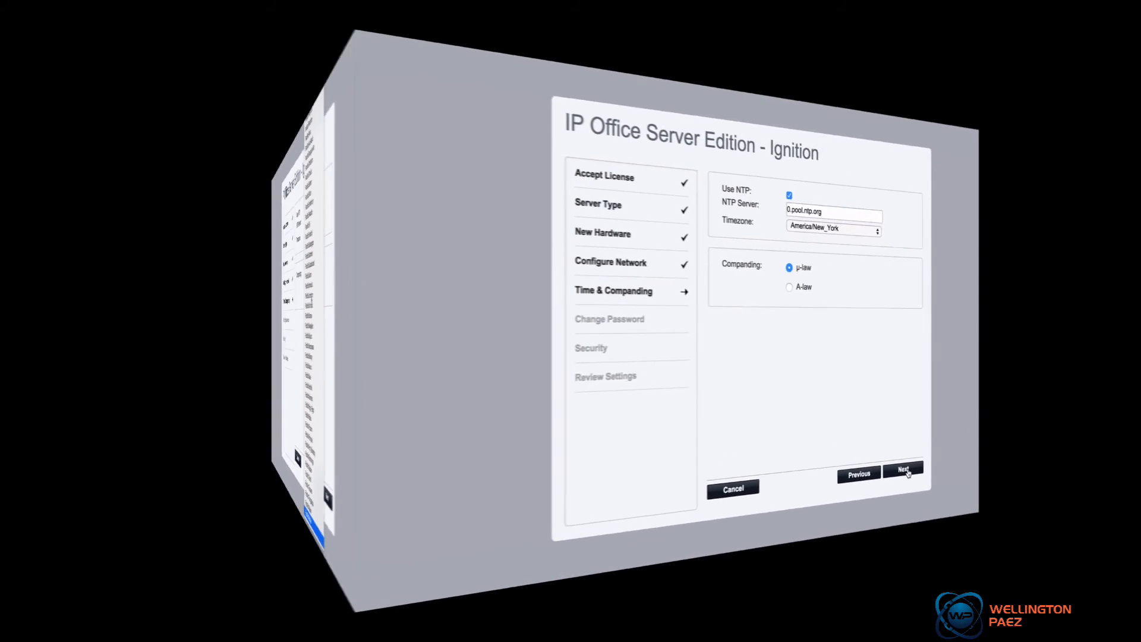
click(895, 456)
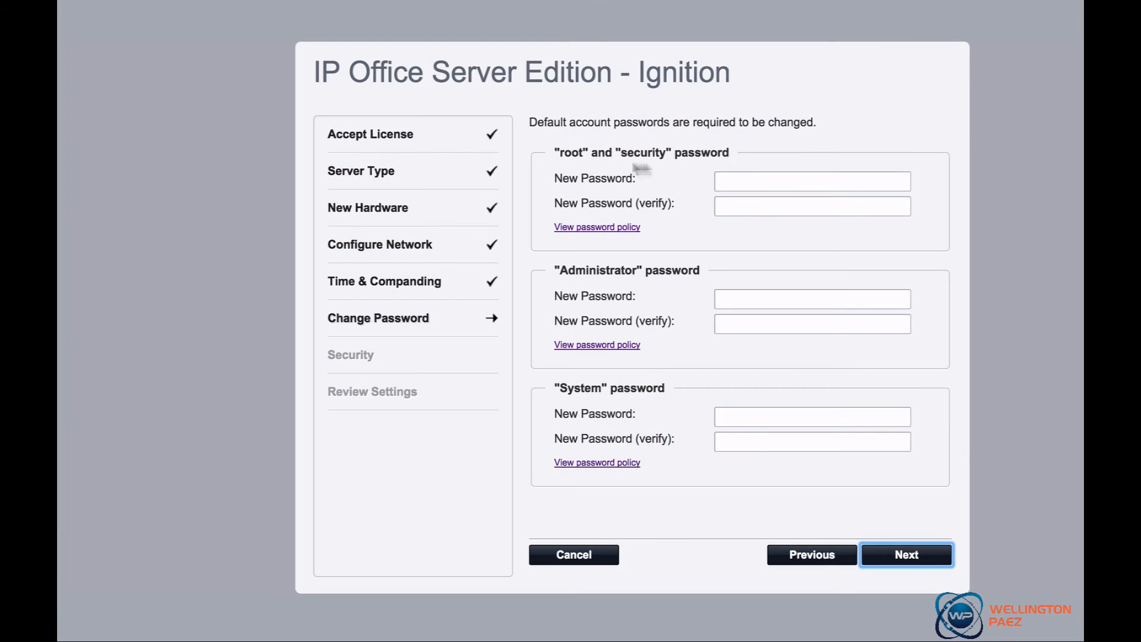
Enter new root/security, Administrator and System account passwords and continue
click(768, 179)
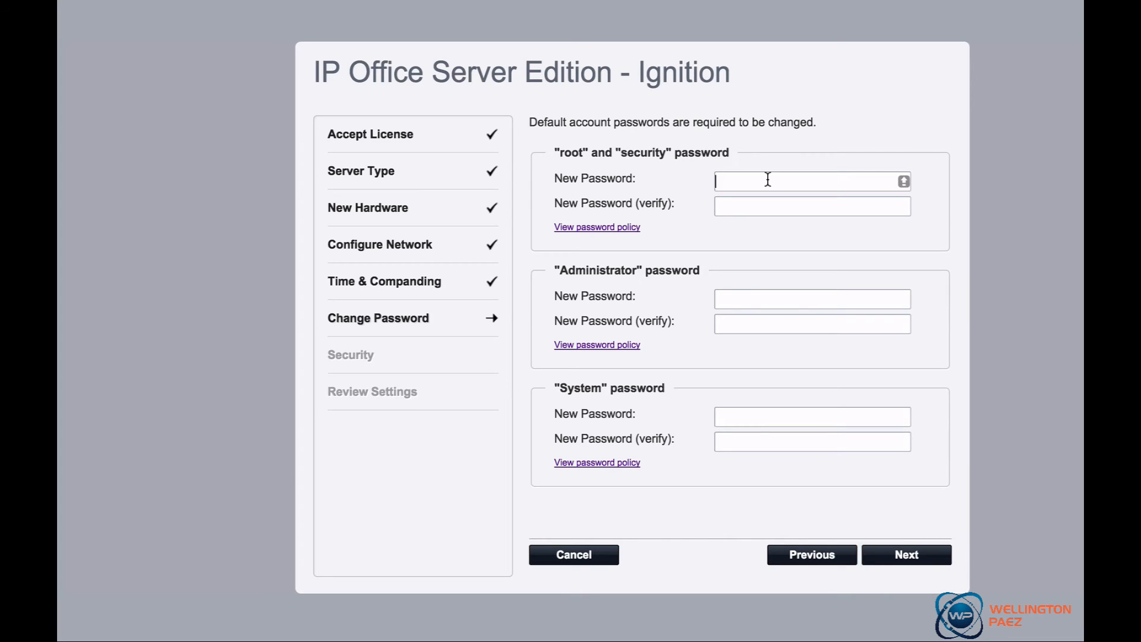
click(728, 300)
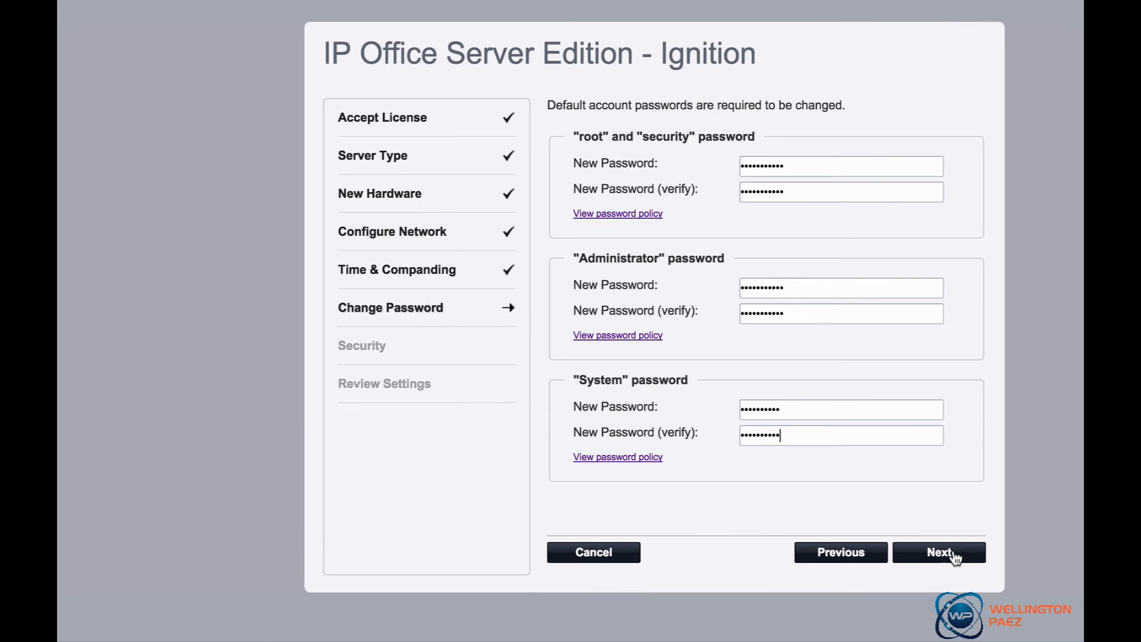
click(954, 556)
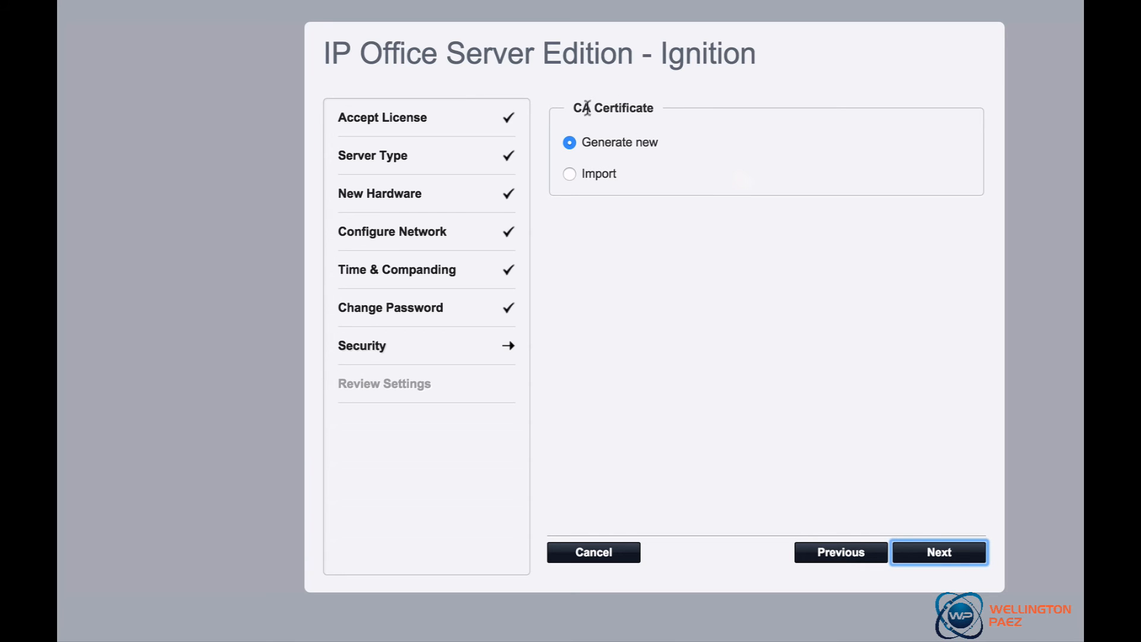
Generate a new CA certificate, continue, and acknowledge the certificate import notice
click(949, 558)
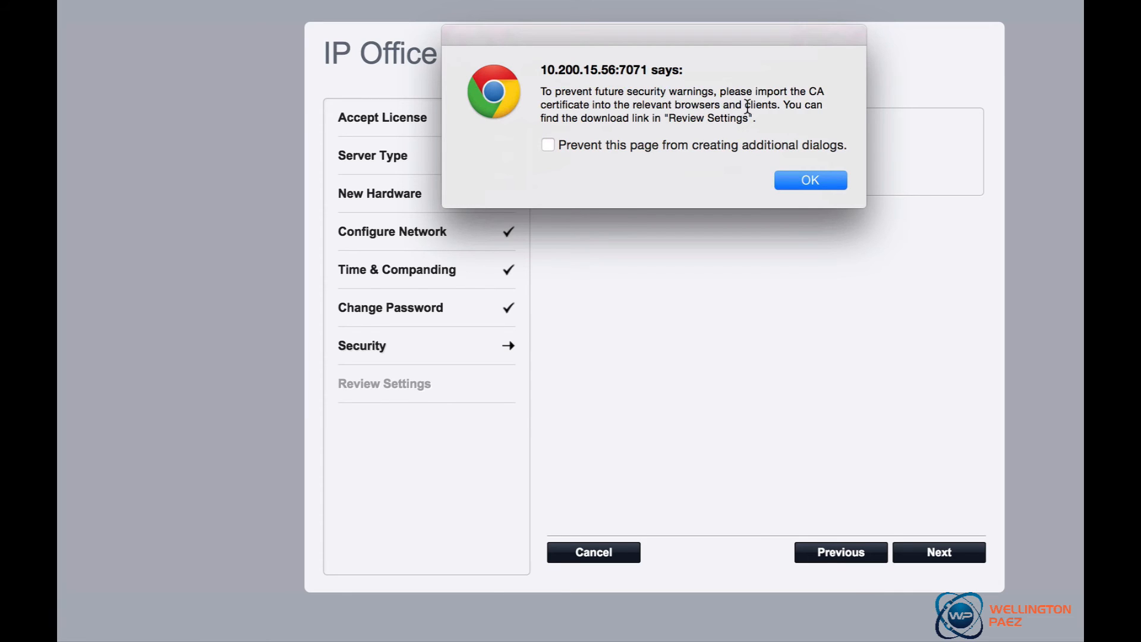
click(811, 180)
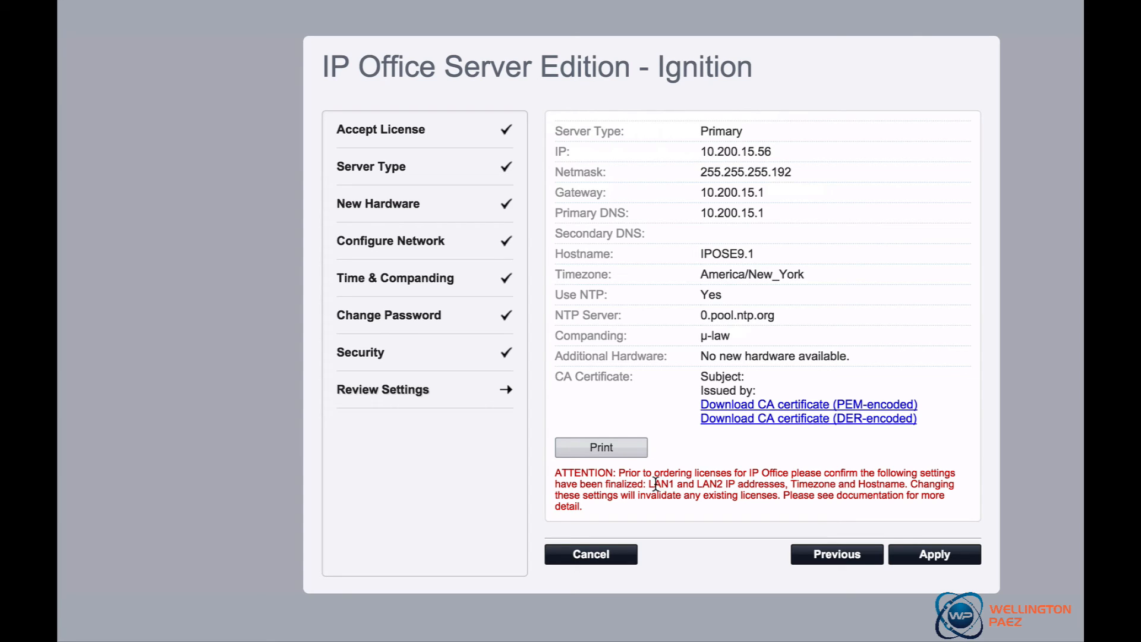
Review the Ignition summary settings and apply them
drag(654, 484, 784, 483)
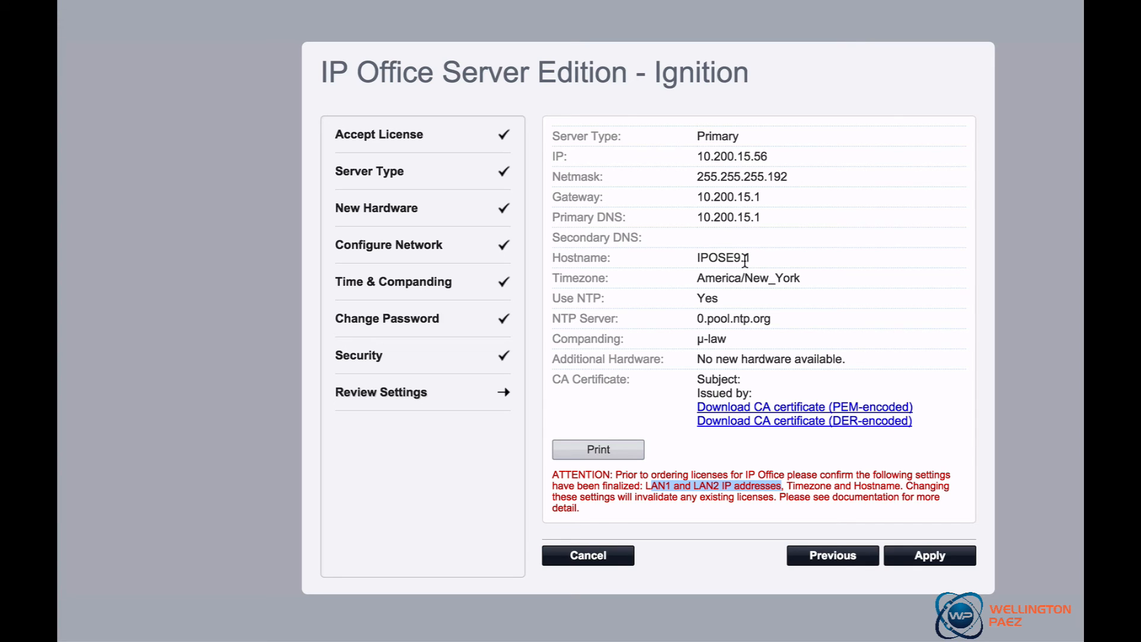
drag(693, 257, 750, 257)
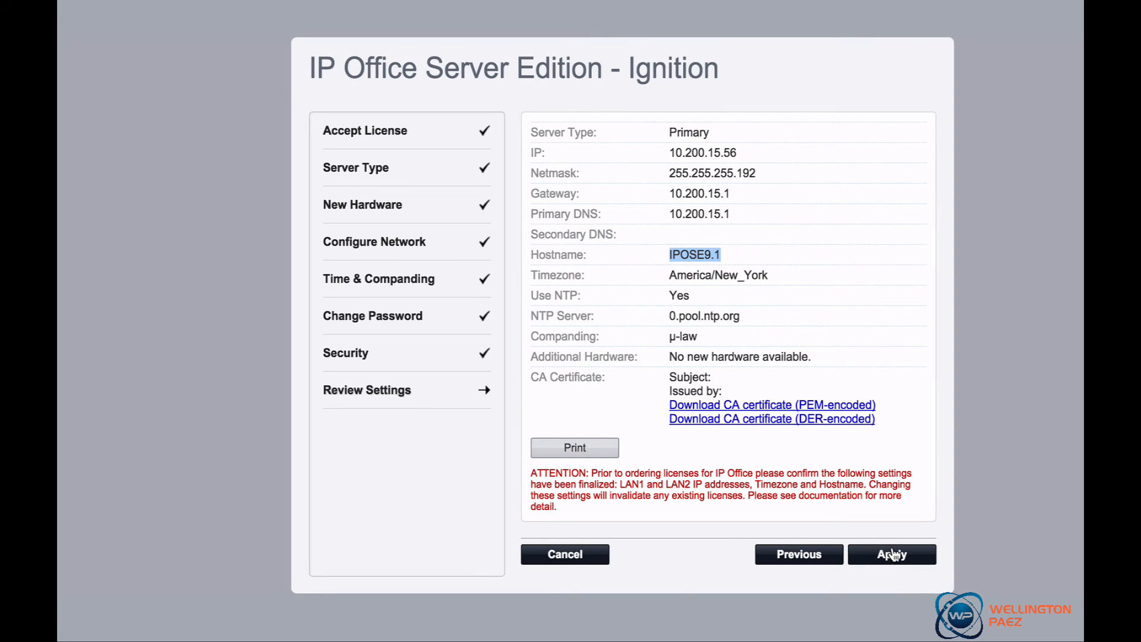
click(894, 556)
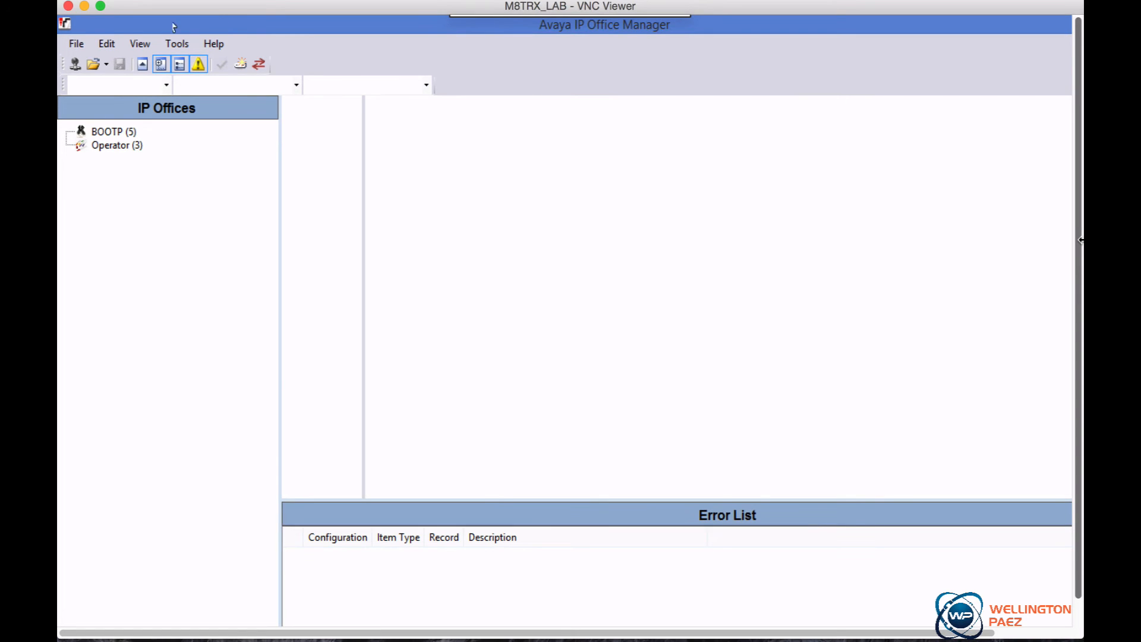
Open the configuration of the Server Edition 9.1 system at 10.200.15.56 in IP Office Manager
click(70, 45)
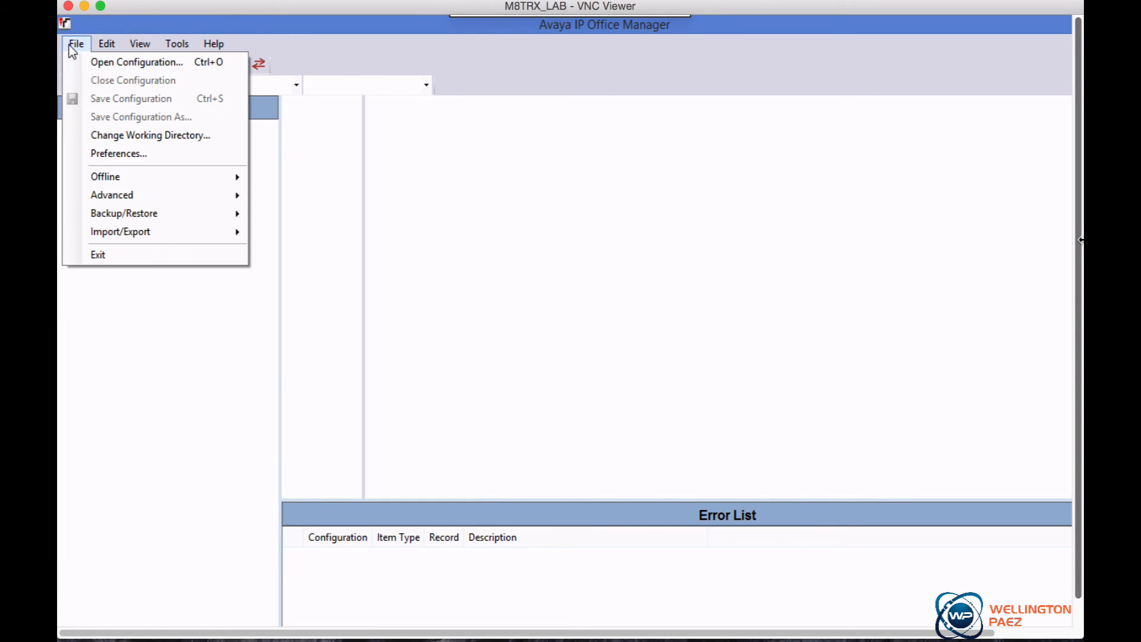
click(95, 63)
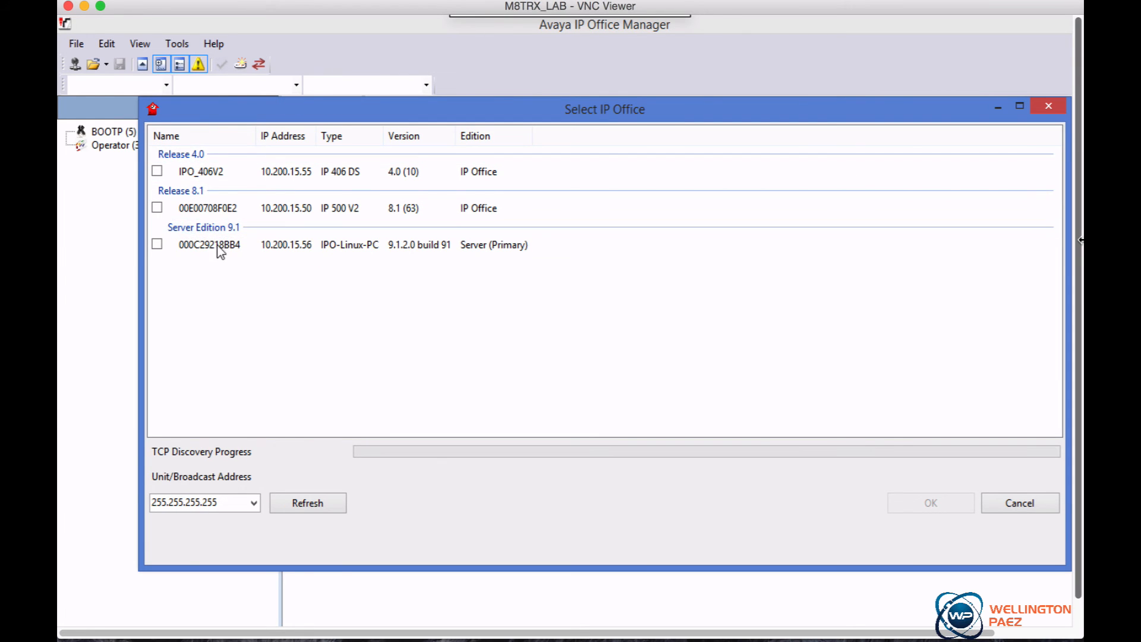
click(157, 244)
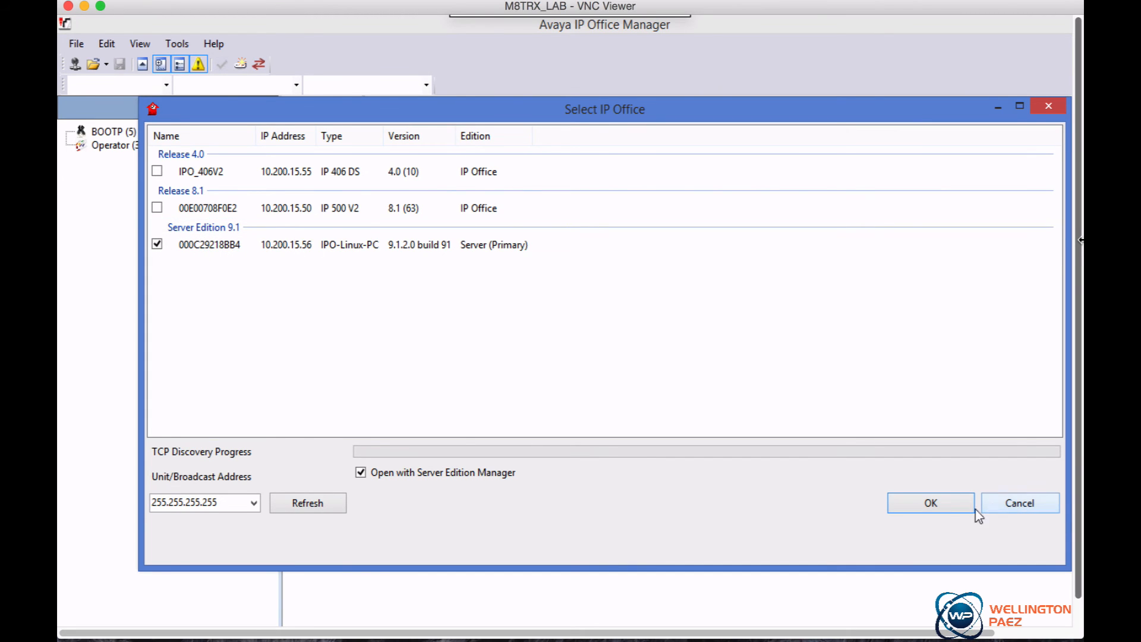
click(934, 503)
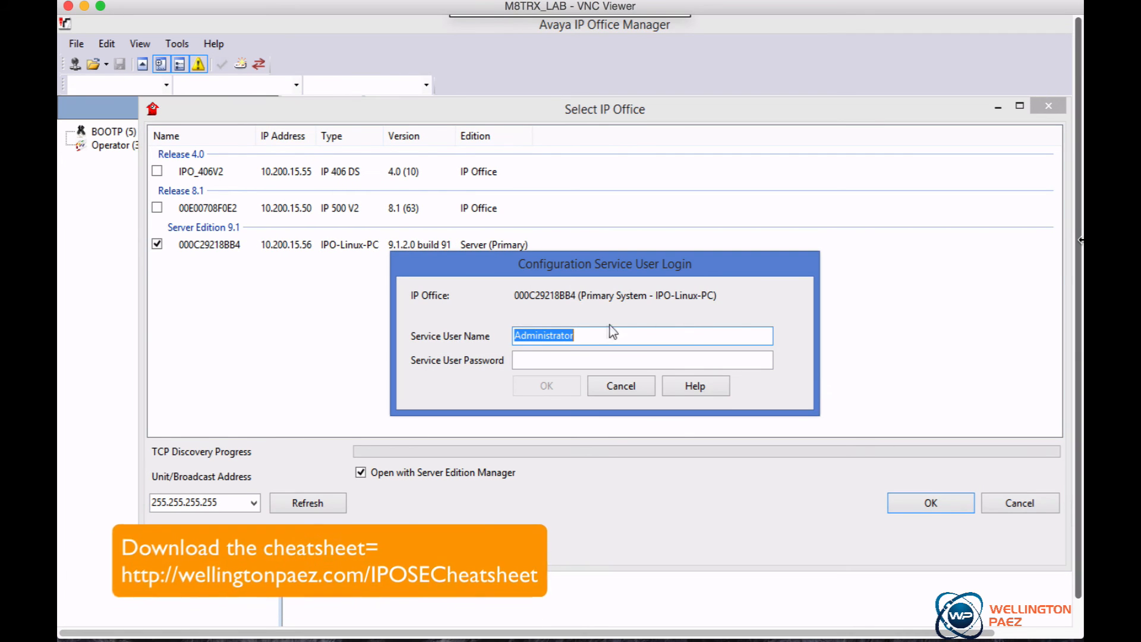
Log in as service user Administrator with the service user password
click(580, 361)
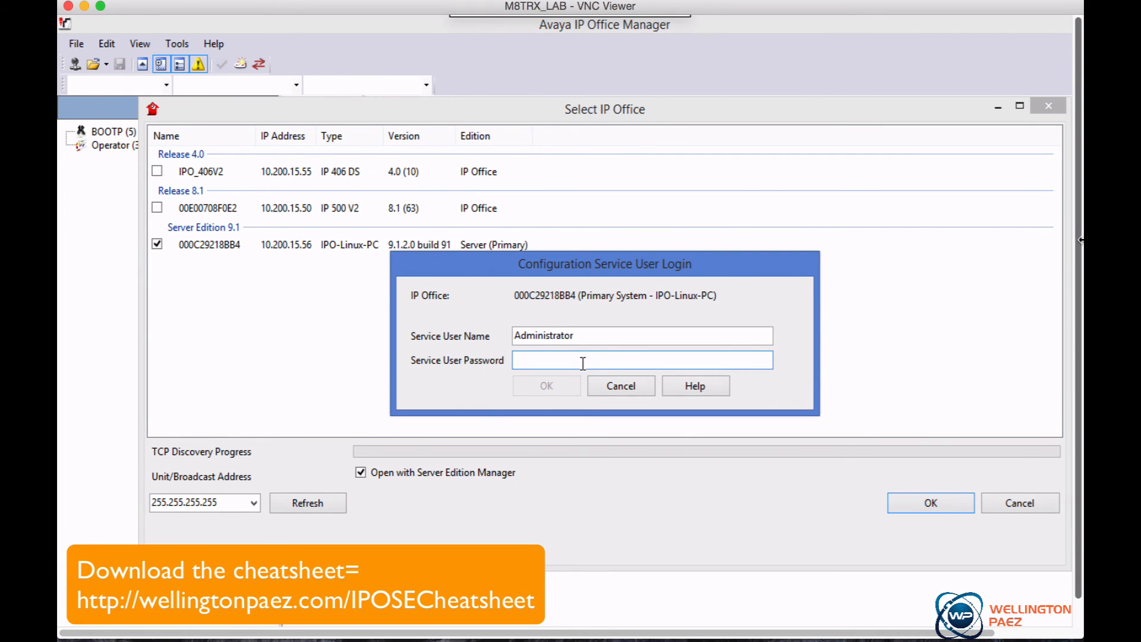
text(•••••)
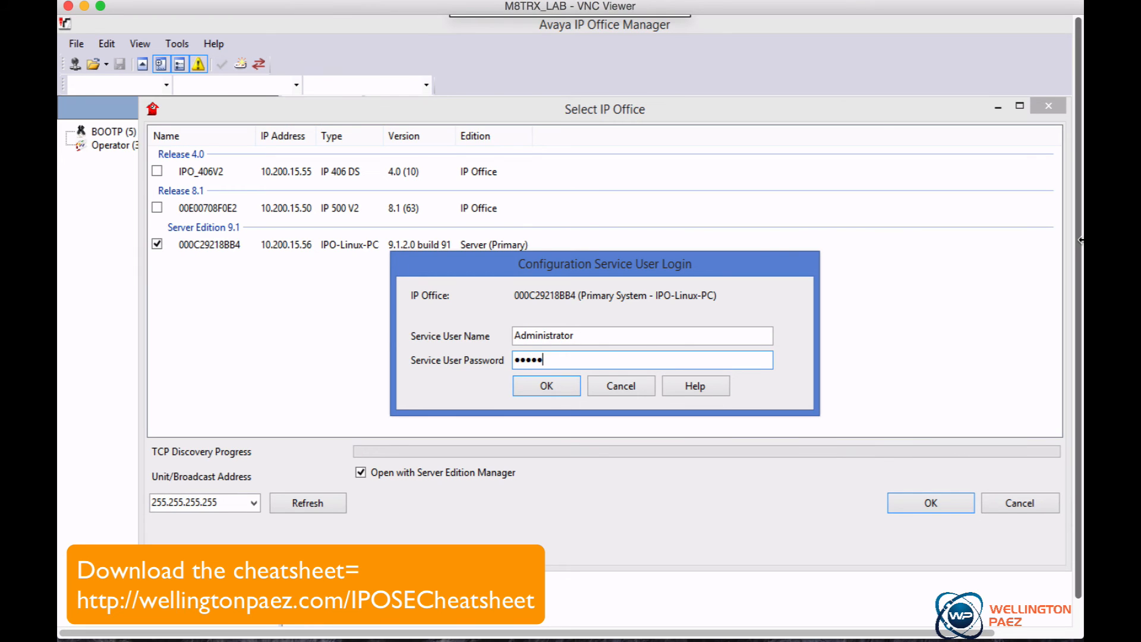
text(••••••)
key(Return)
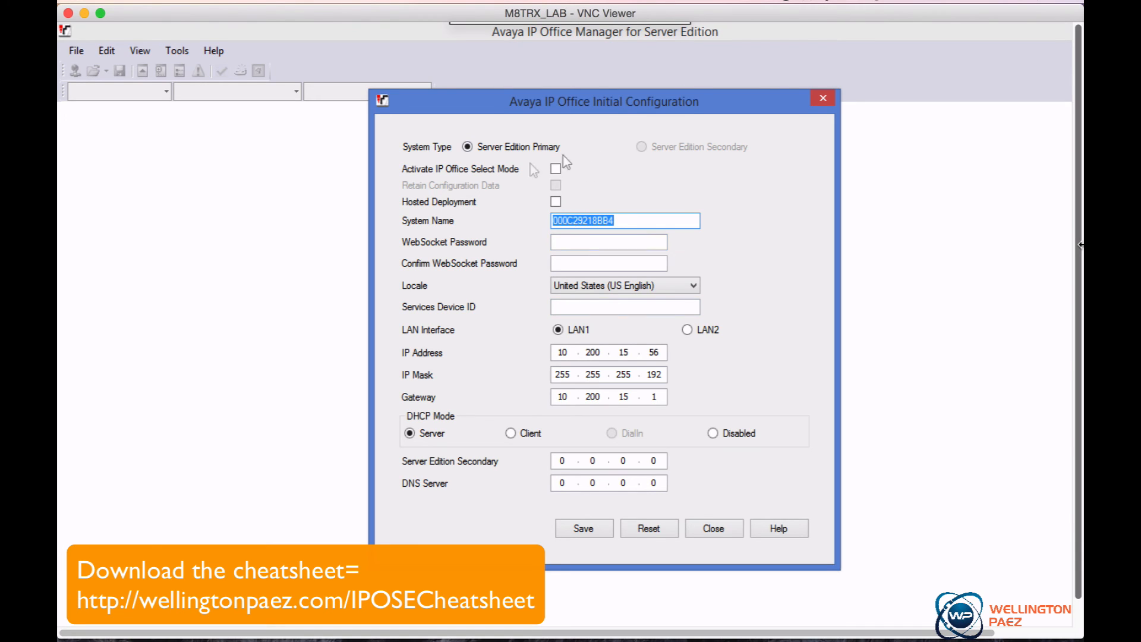
Set the system name to SEIPO9-1-LAB in the initial configuration, save it and acknowledge the reboot notice
click(623, 223)
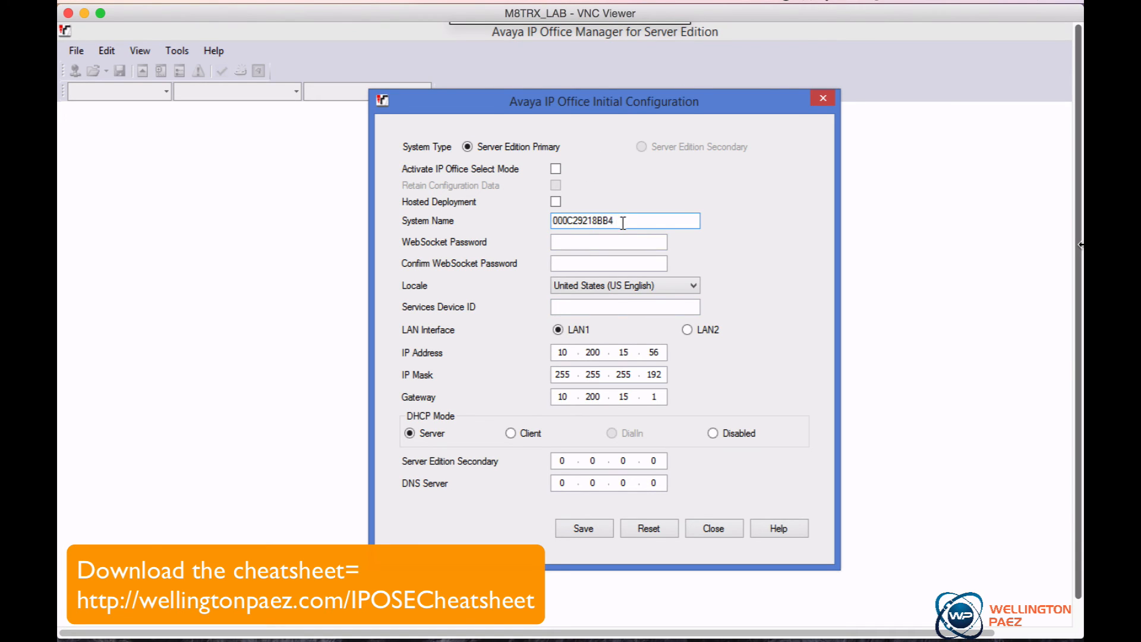
drag(621, 221, 545, 214)
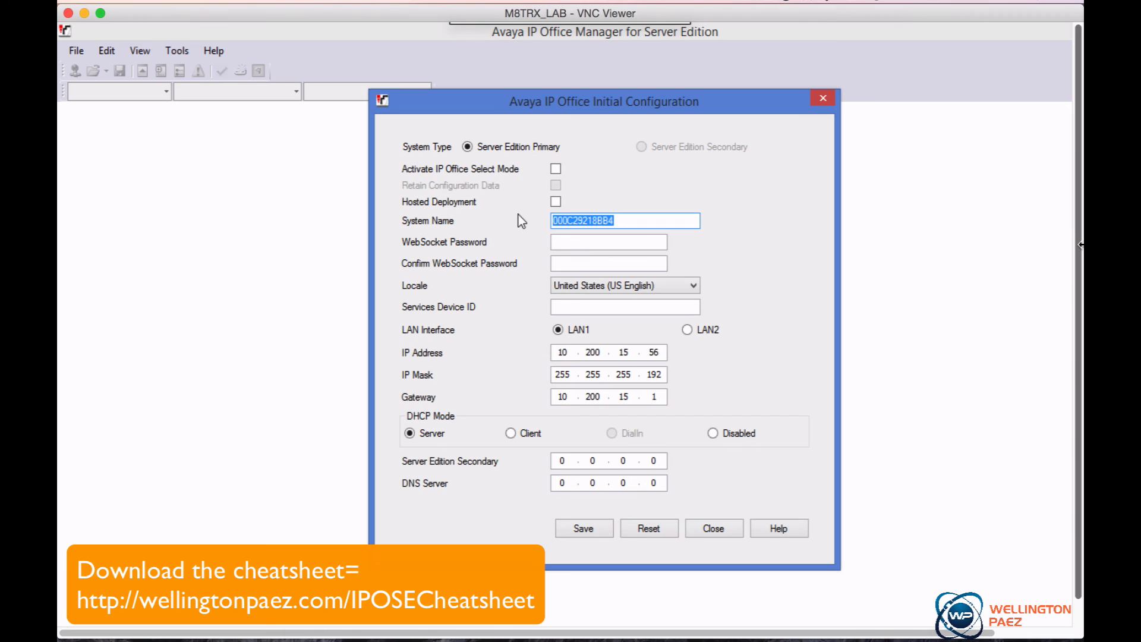
text(L)
text(E)
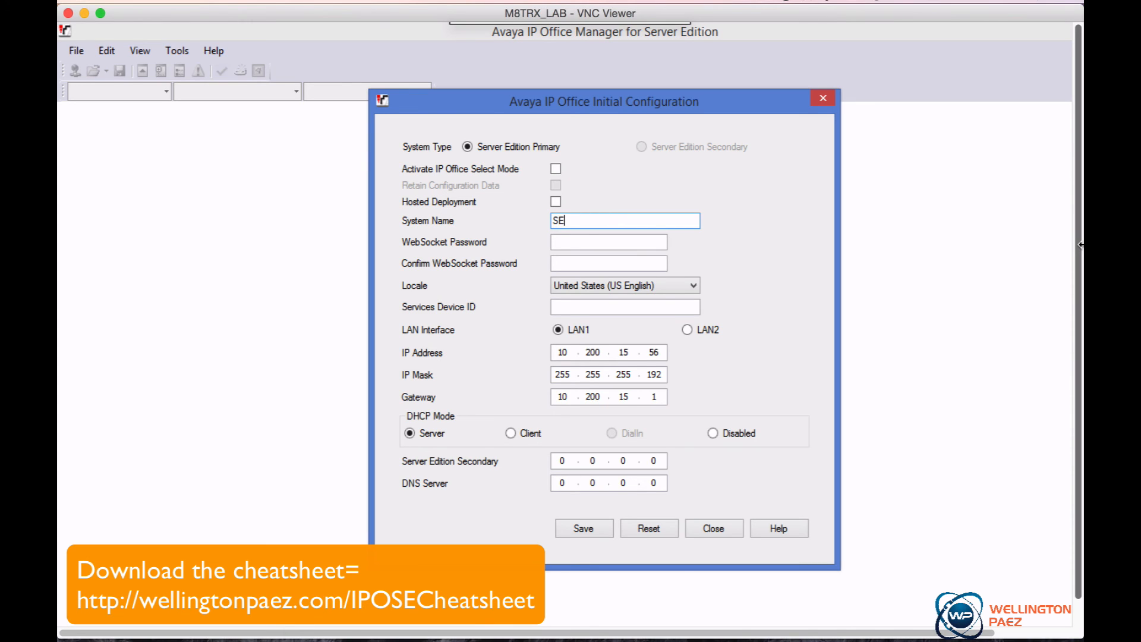
text(IPO9-1)
text(-LAB)
click(583, 528)
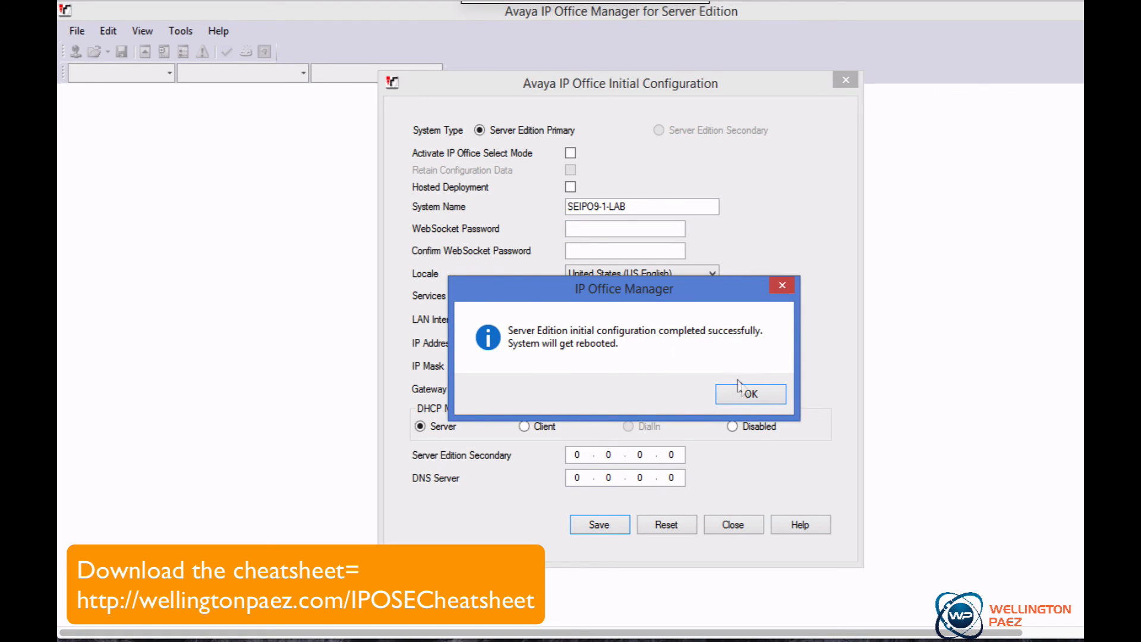
click(759, 395)
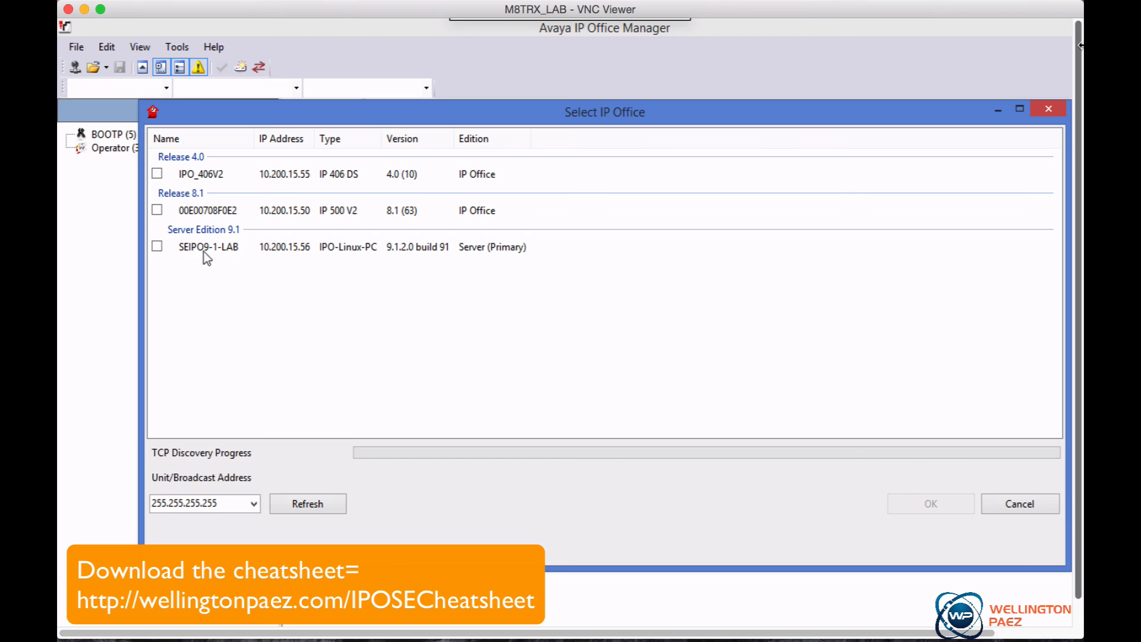
Reopen the SEIPO9-1-LAB configuration, logging in as Administrator with the service user password
click(157, 246)
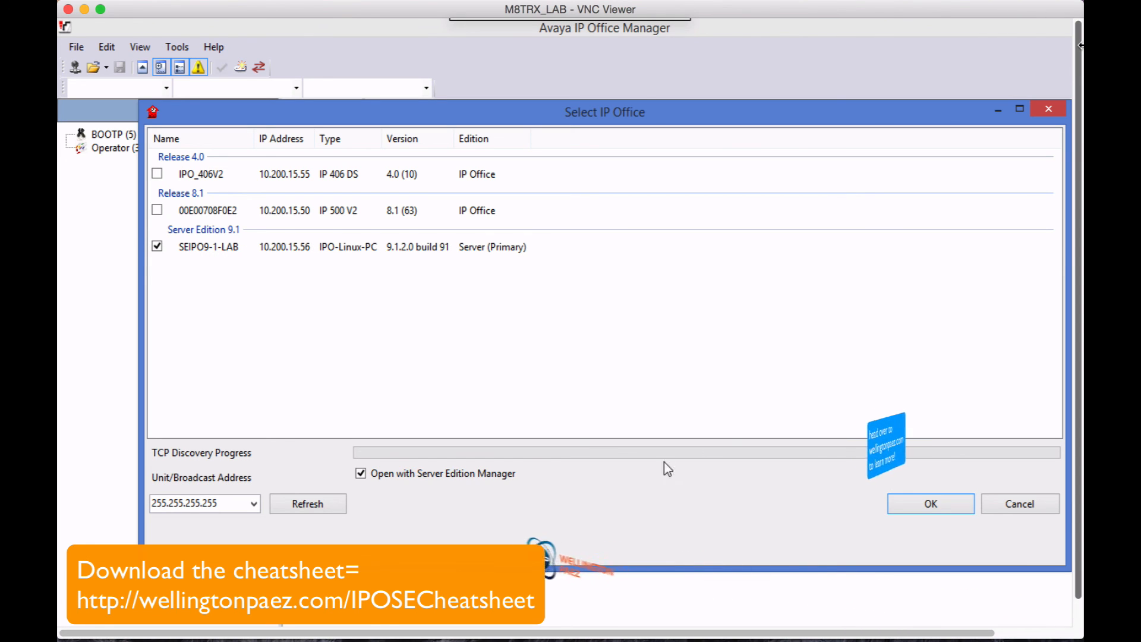
click(927, 513)
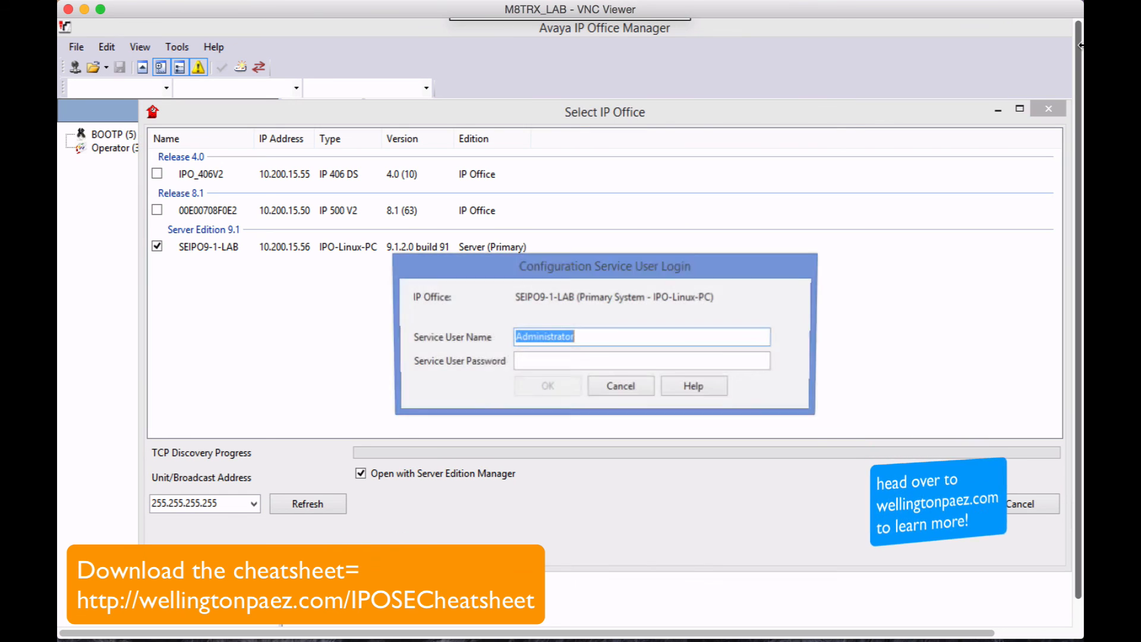
click(614, 364)
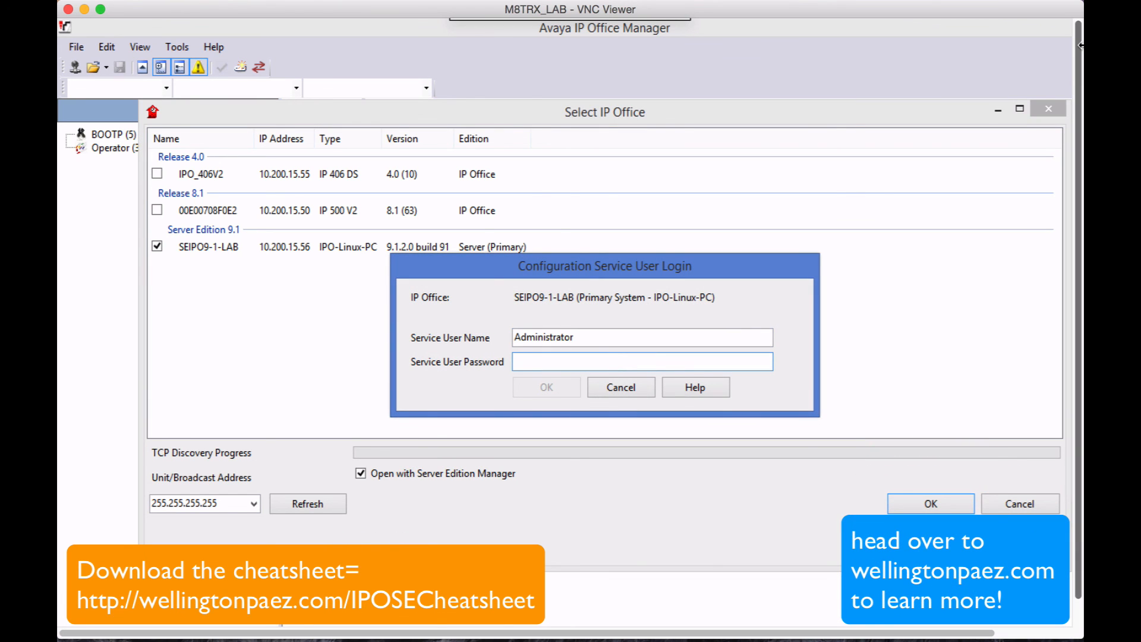
text(••••••••)
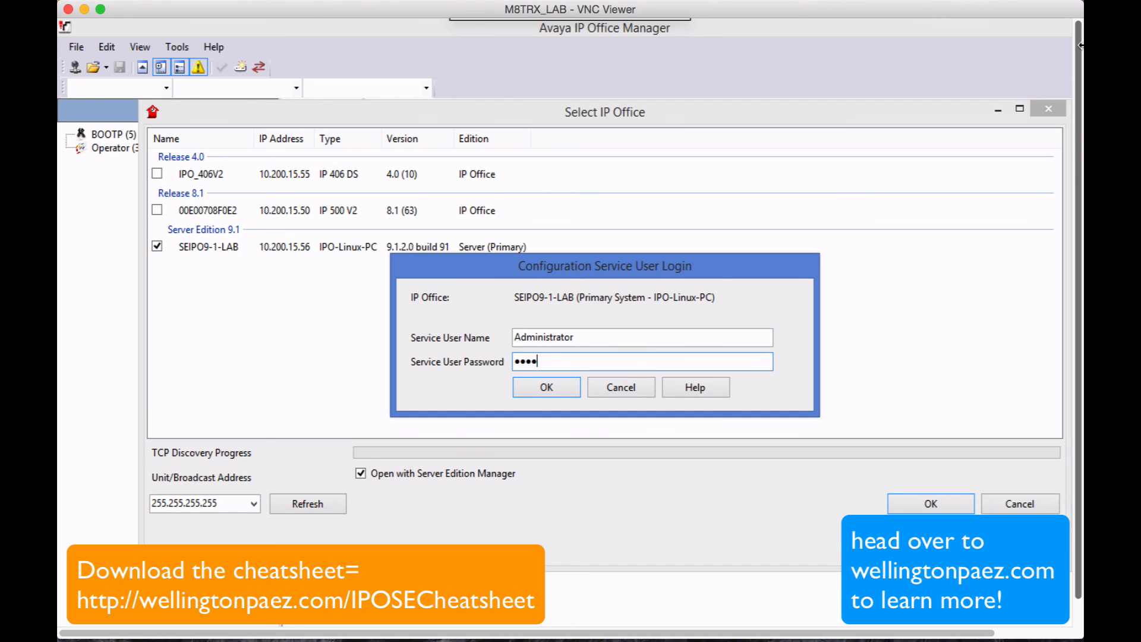
text(•••)
key(Return)
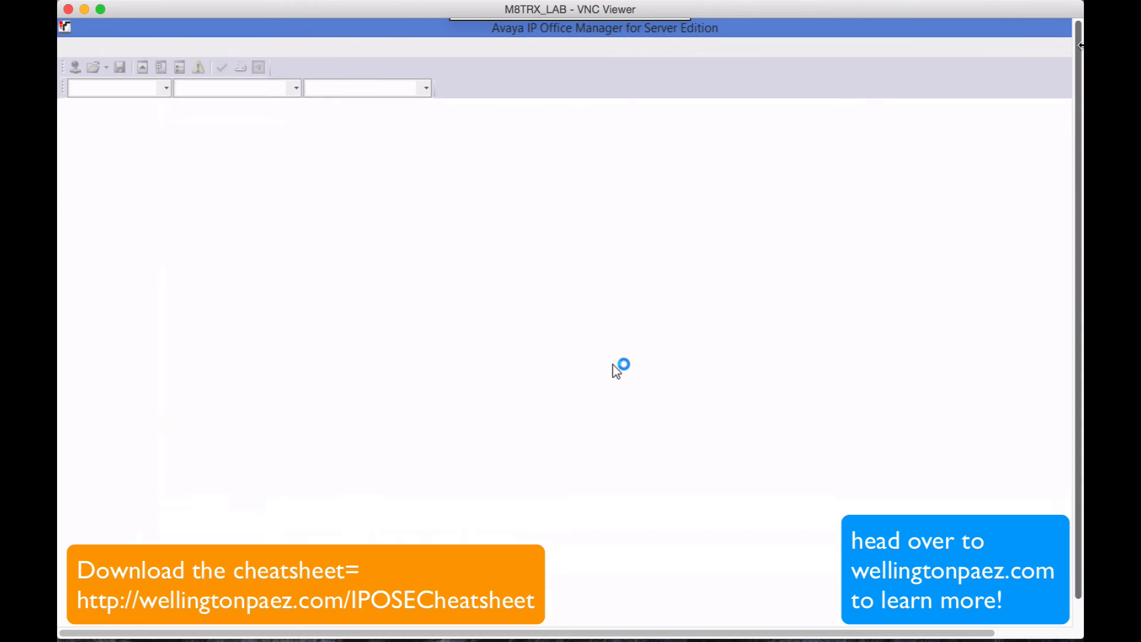